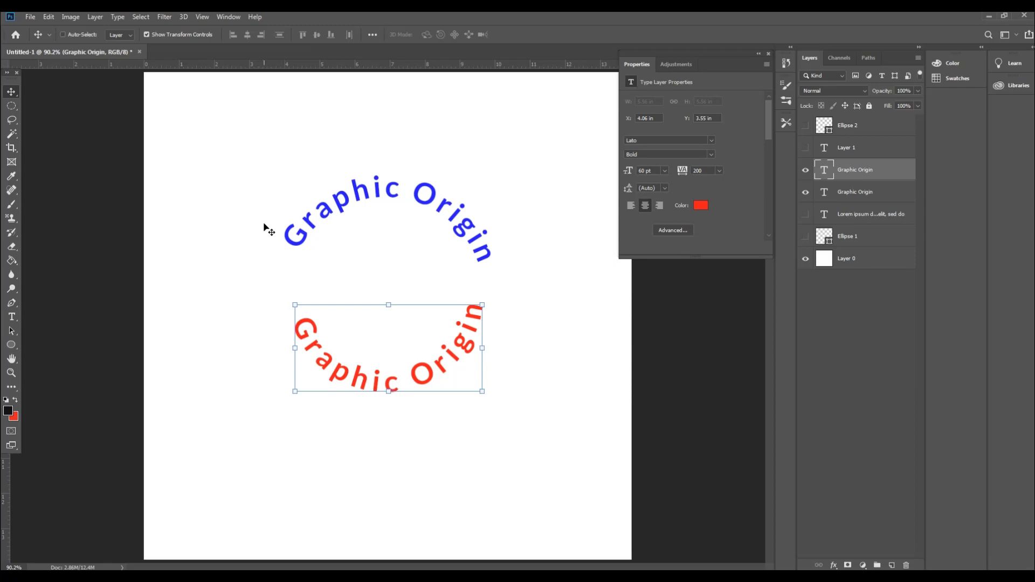
Step: Create a new 1000 x 1000 pixel document at 72 pixels/inch in RGB Color with a white background
click(29, 18)
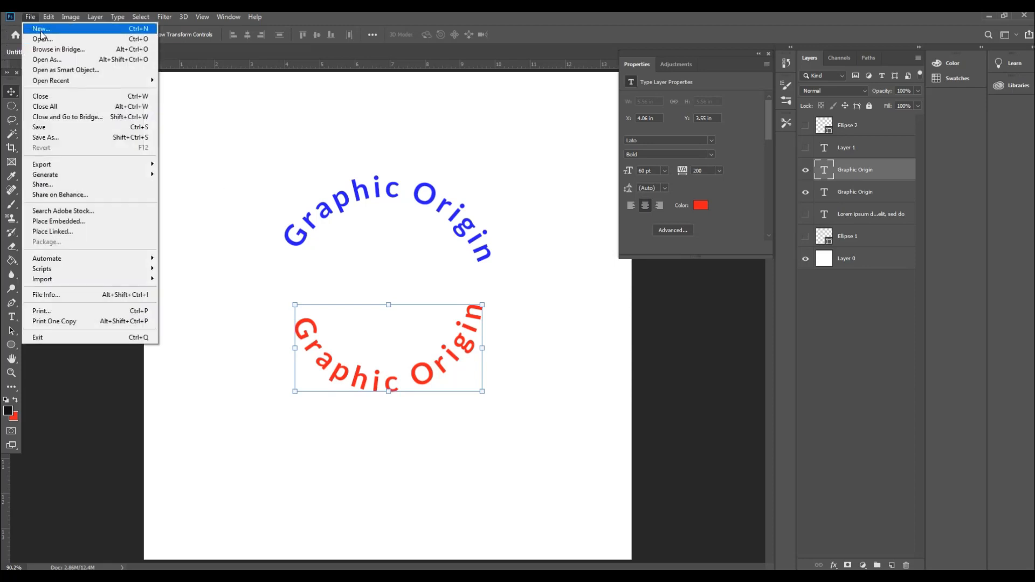
click(131, 29)
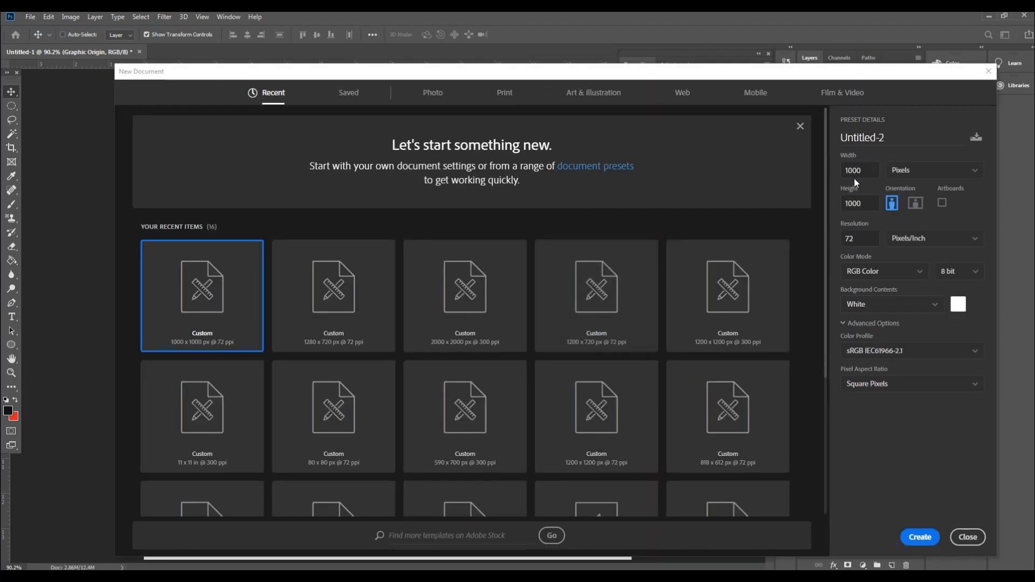
double_click(856, 172)
drag(868, 204, 837, 241)
click(920, 538)
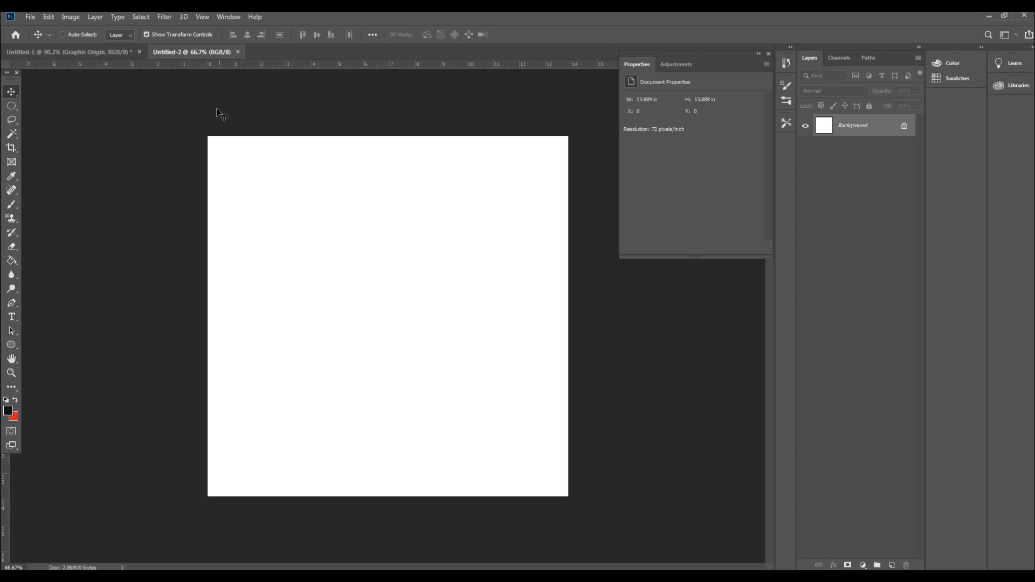
Step: Add a horizontal guide at the 50% position of the canvas
click(202, 17)
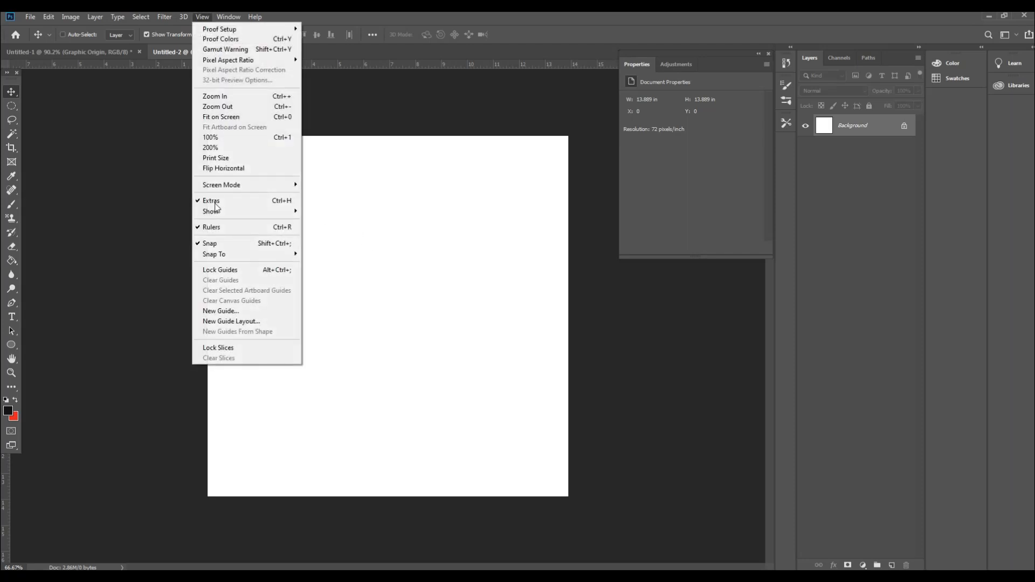
click(237, 311)
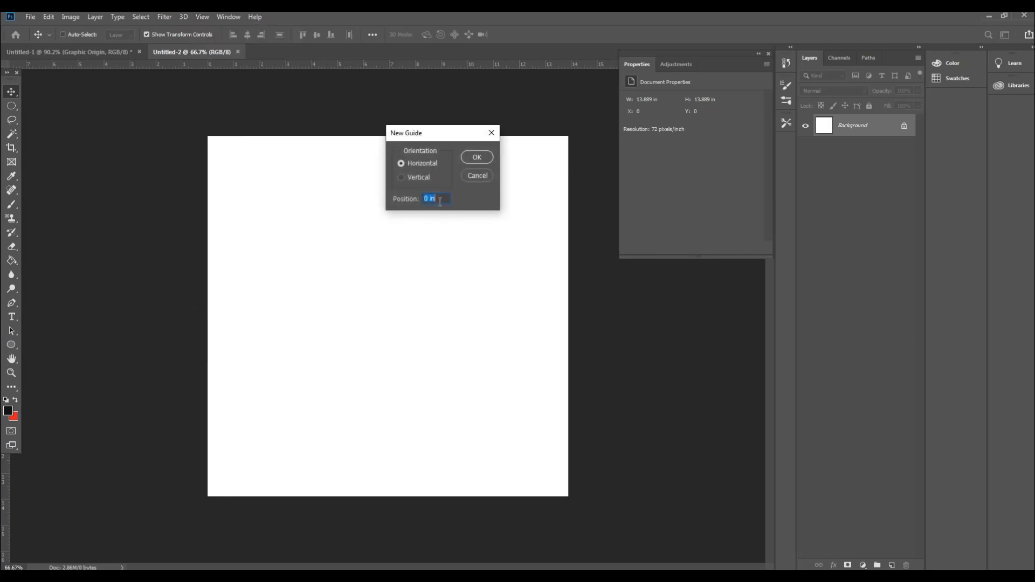
text(50%)
key(Return)
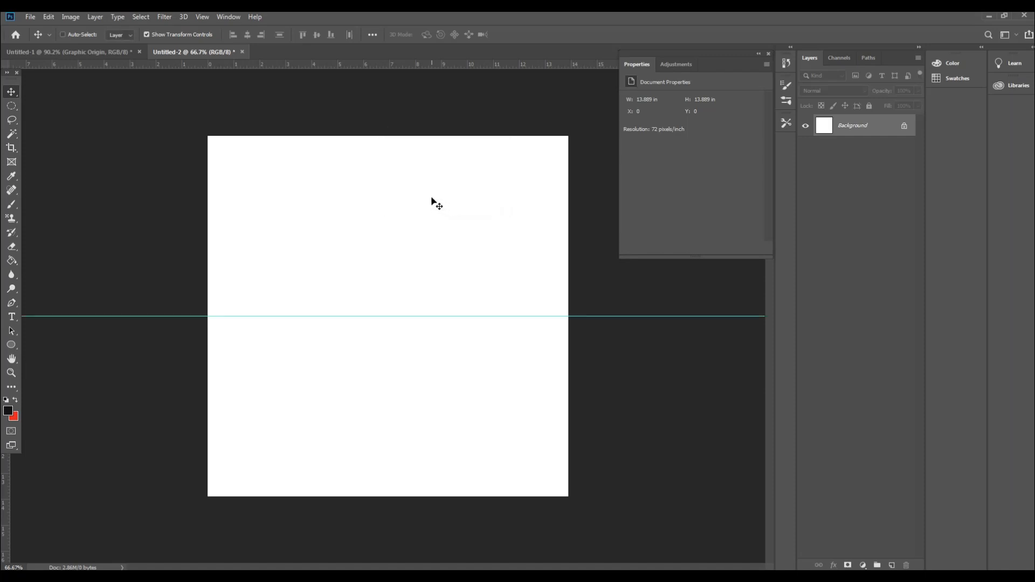
Step: Add a vertical guide at the 50% position of the canvas
click(225, 16)
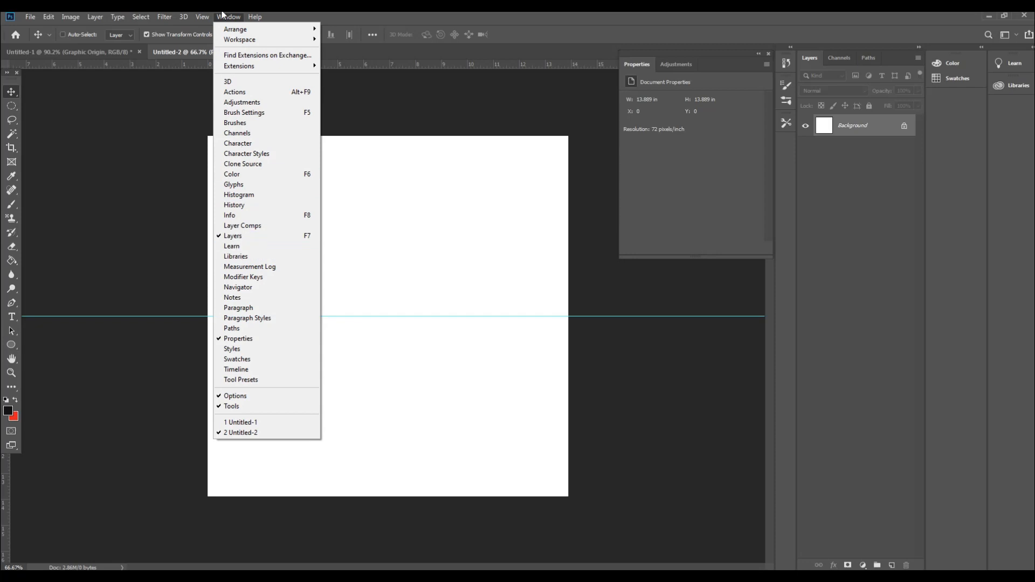
mouse_move(202, 17)
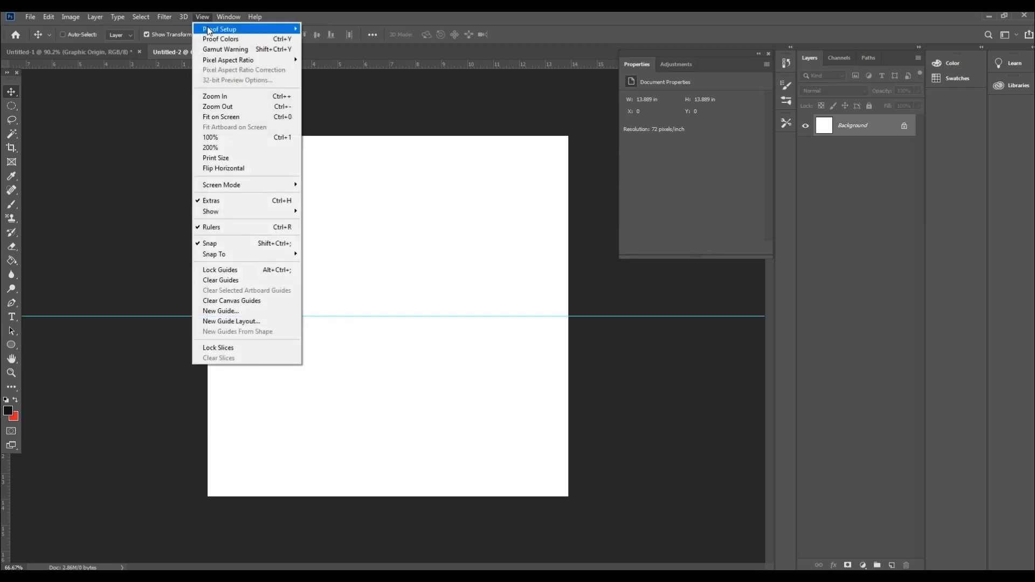
click(220, 311)
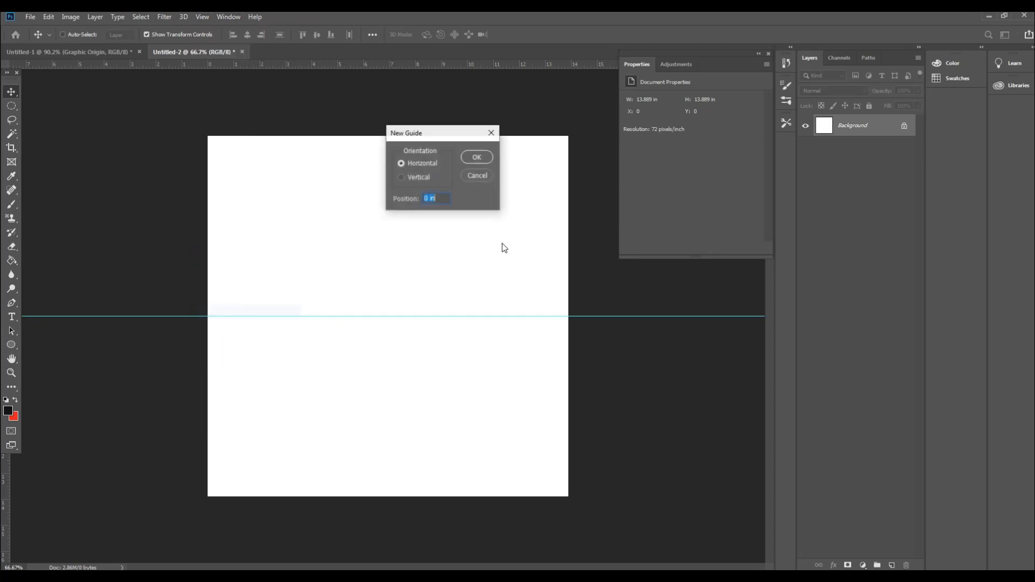
click(402, 177)
click(439, 202)
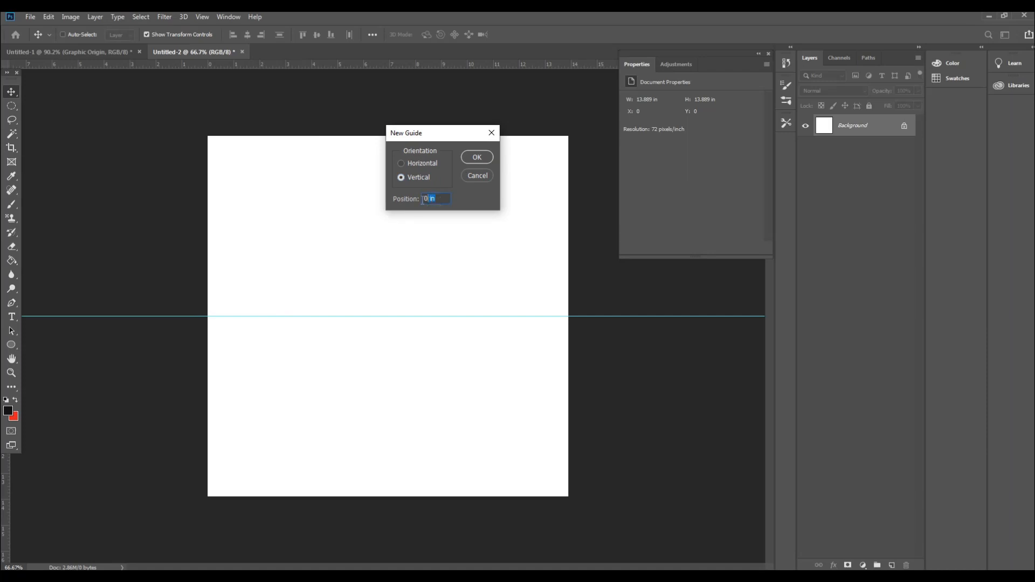
click(437, 200)
double_click(437, 200)
text(50%)
key(Return)
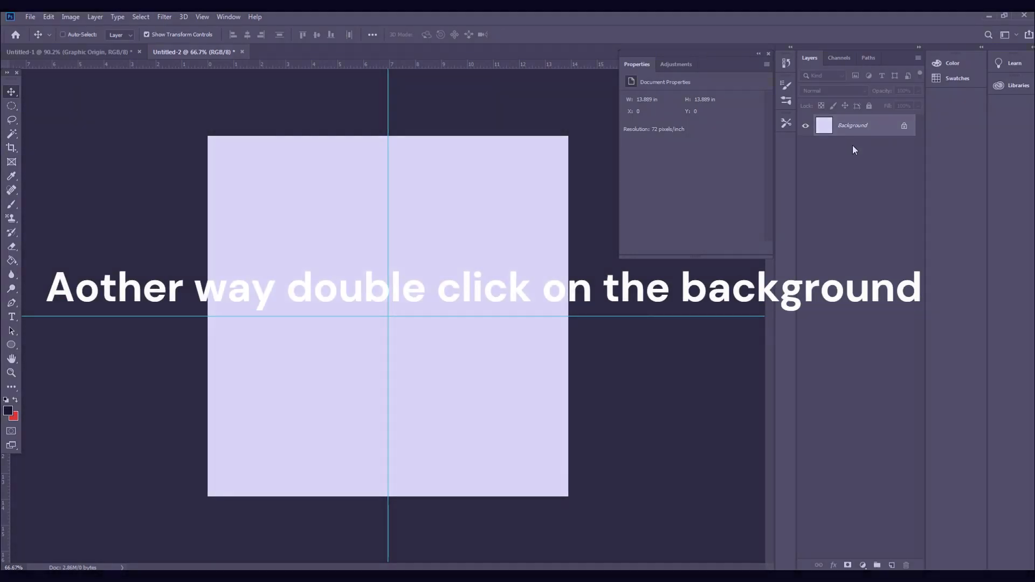
Step: Convert the Background into a regular layer and pull ruler guides onto the canvas's horizontal and vertical centre lines
double_click(896, 132)
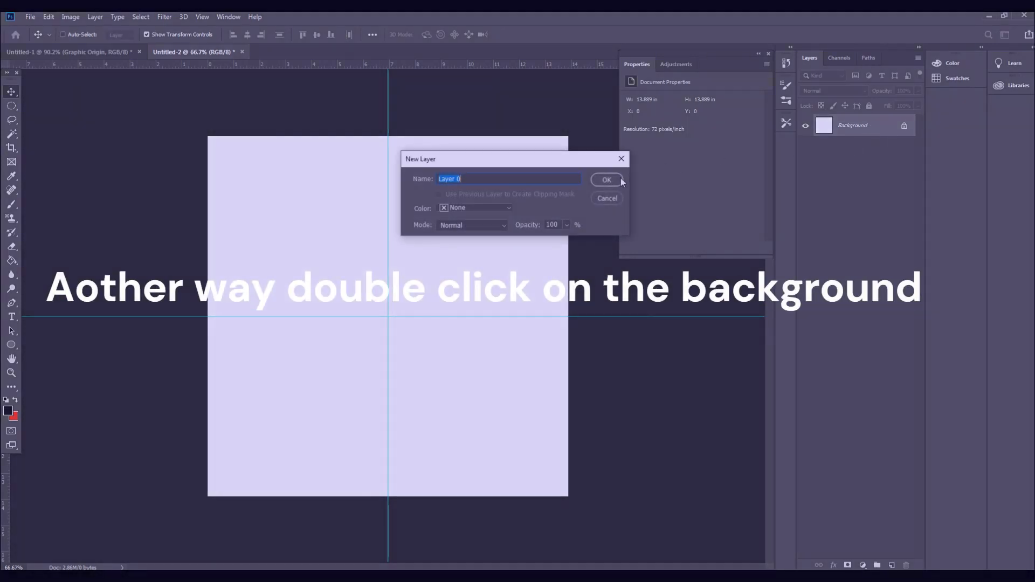
click(603, 181)
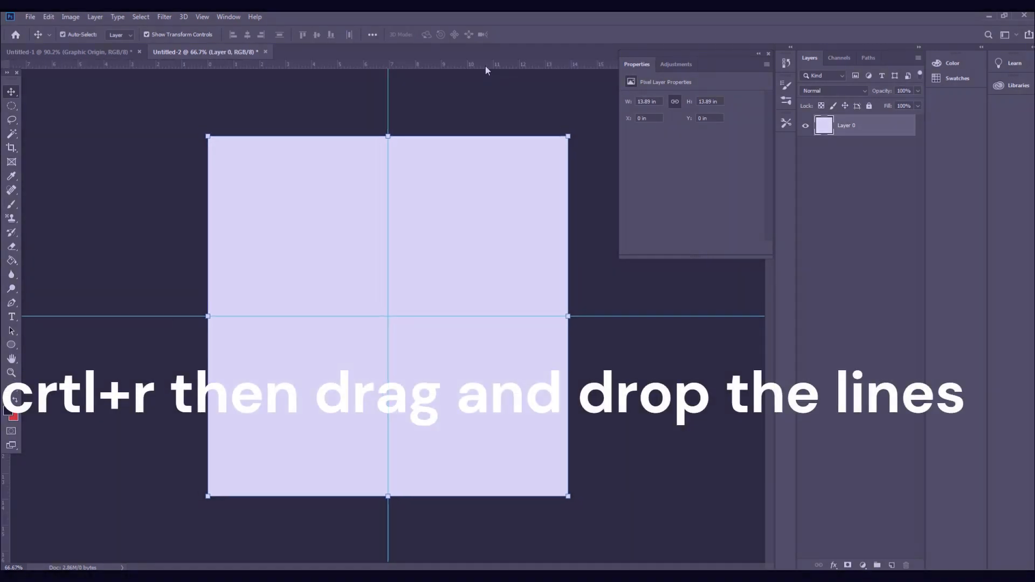
drag(431, 66, 430, 316)
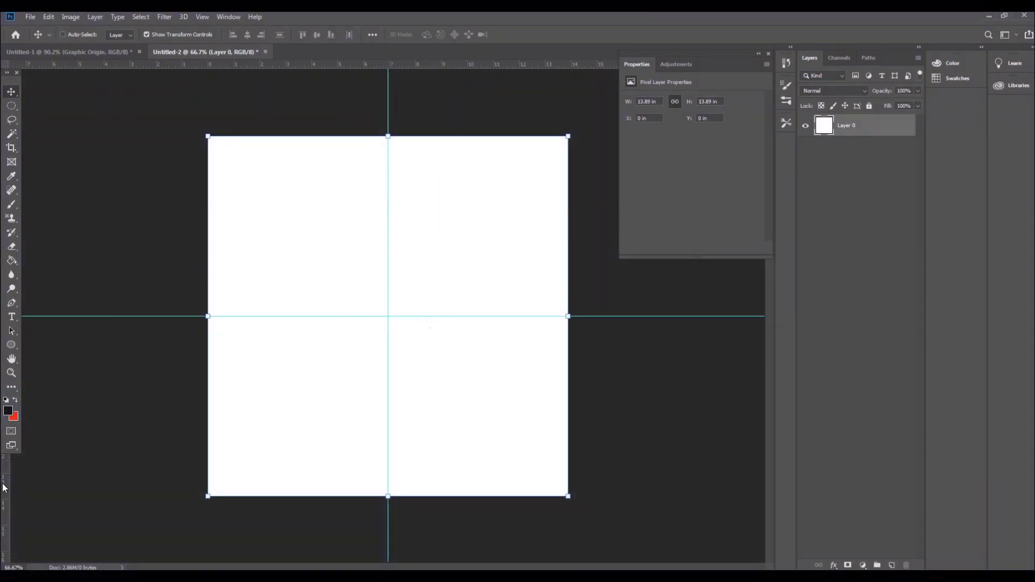
drag(4, 488, 388, 545)
Step: Draw an unfilled circle about 506 px wide with a 3 px red stroke, using the Ellipse Tool in Shape mode, centred on the guide intersection
click(11, 345)
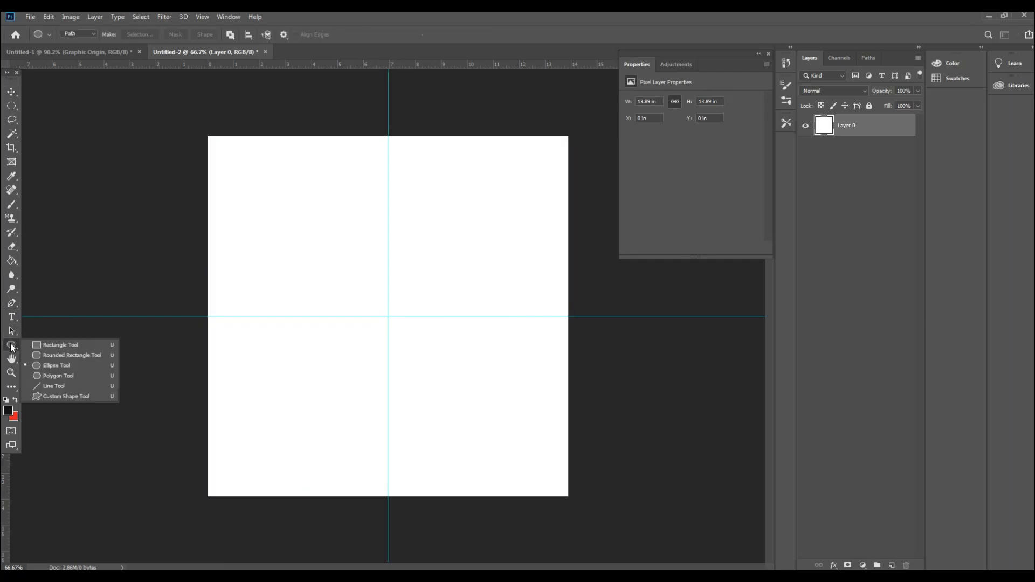
click(78, 367)
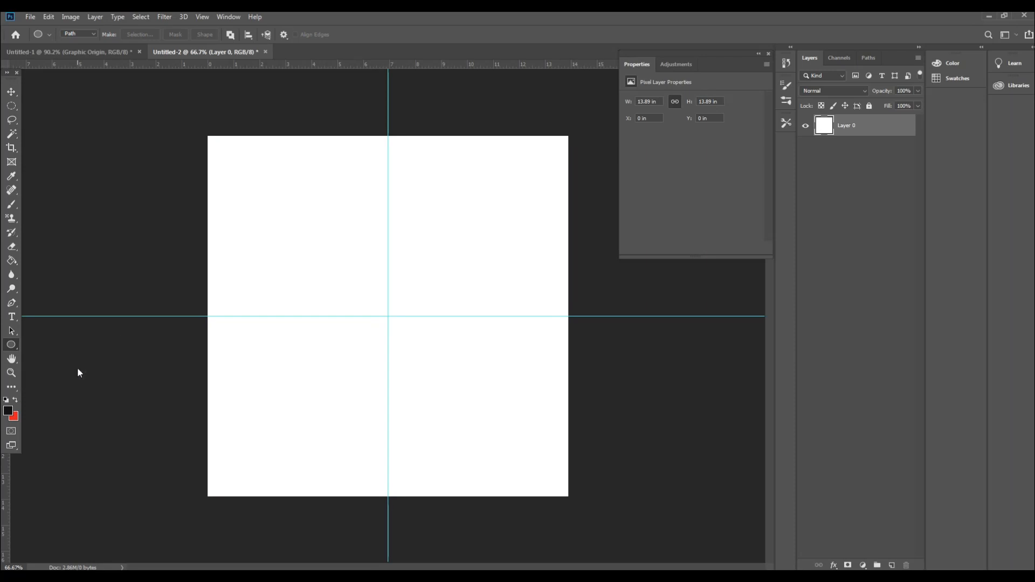
click(93, 34)
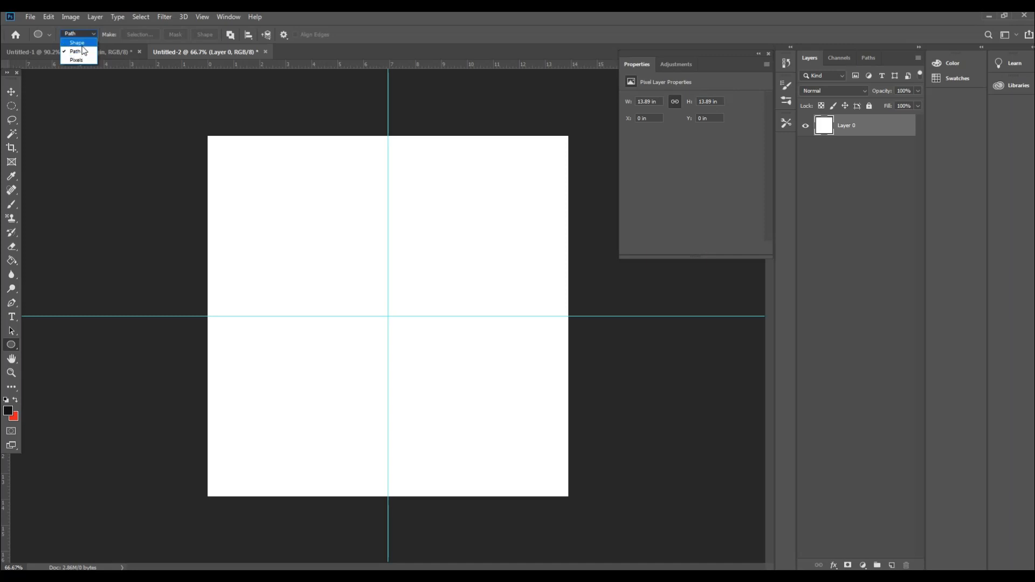
click(82, 46)
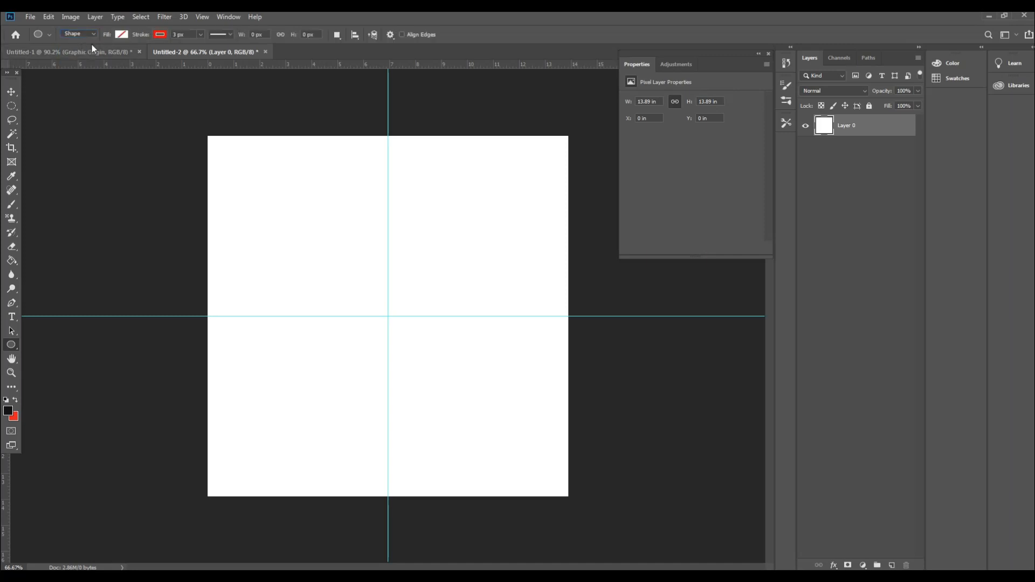
click(122, 34)
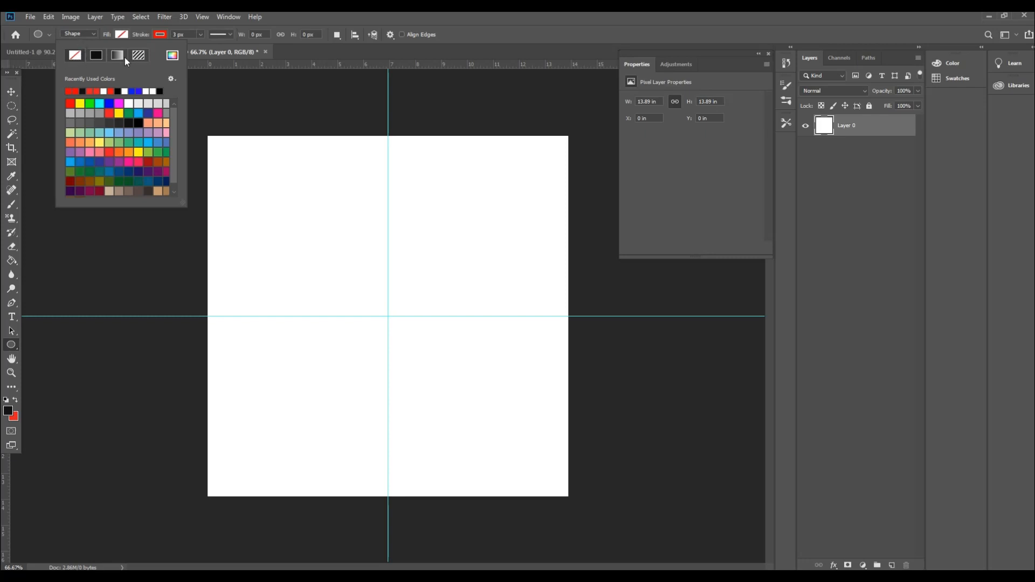
click(161, 34)
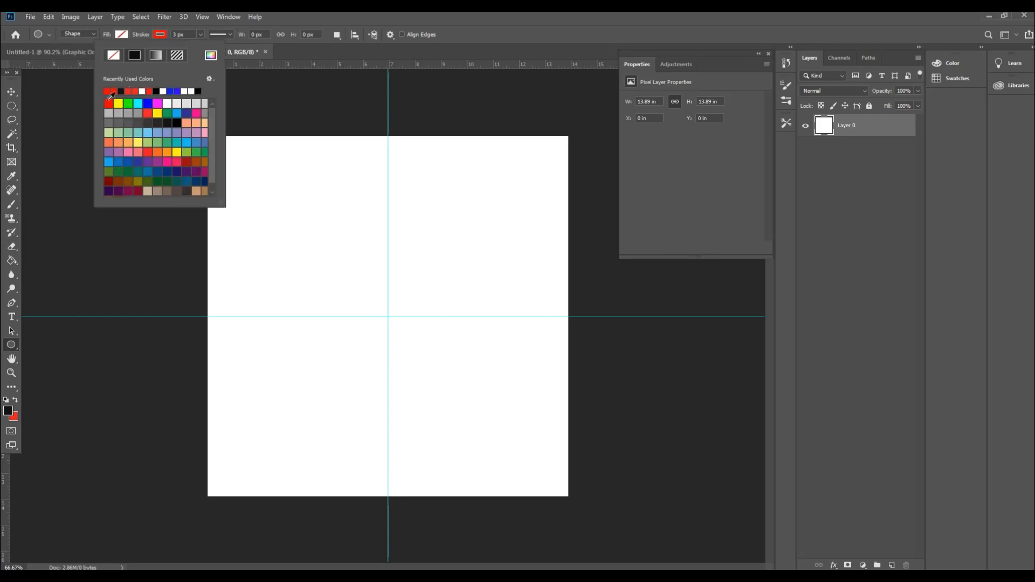
click(185, 34)
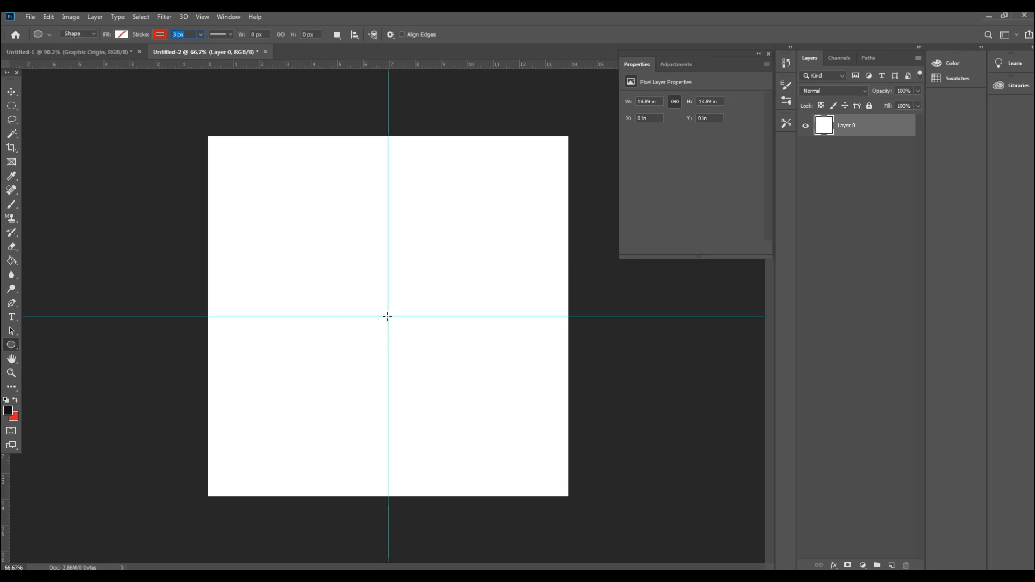
drag(387, 316, 479, 408)
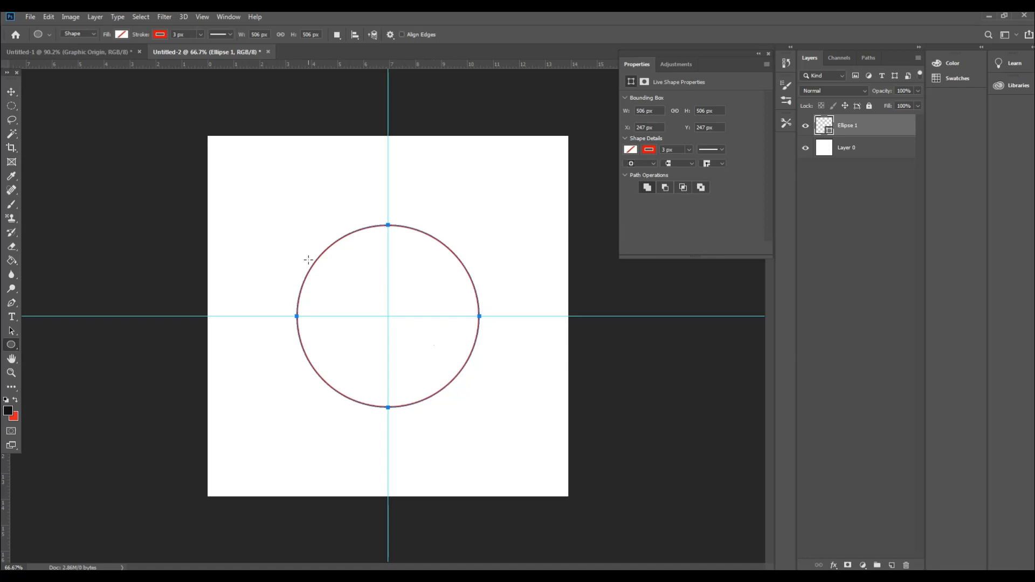
Step: Create a second circle of 400 x 400 px from the centre at the guide intersection
click(387, 316)
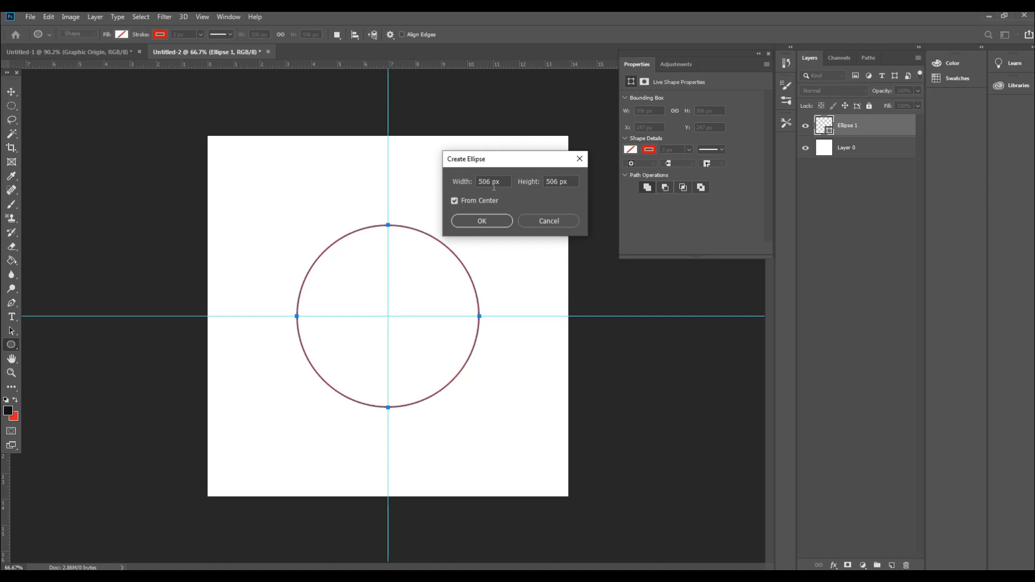
text(400)
drag(545, 181, 557, 181)
text(400)
click(482, 221)
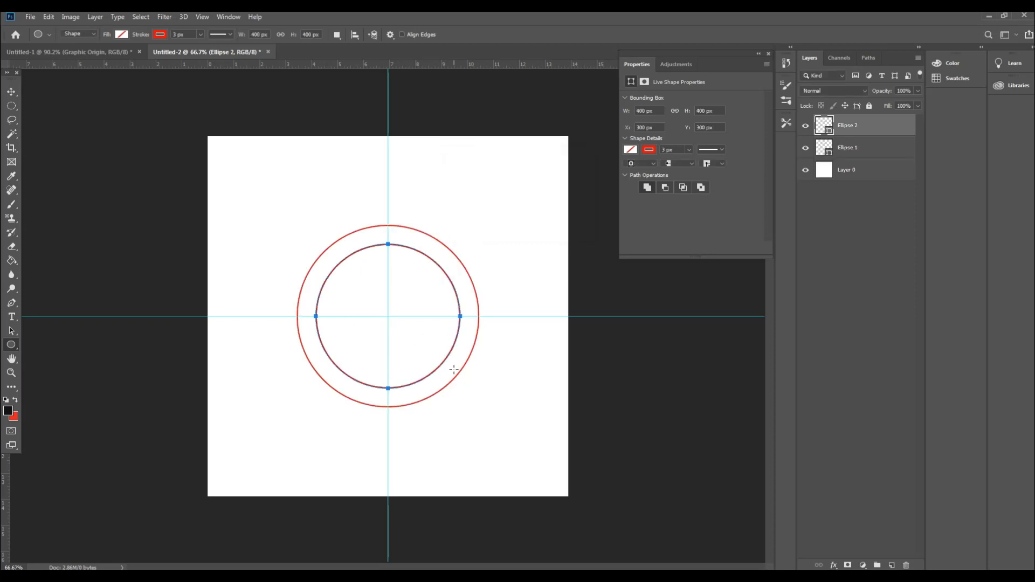
click(11, 92)
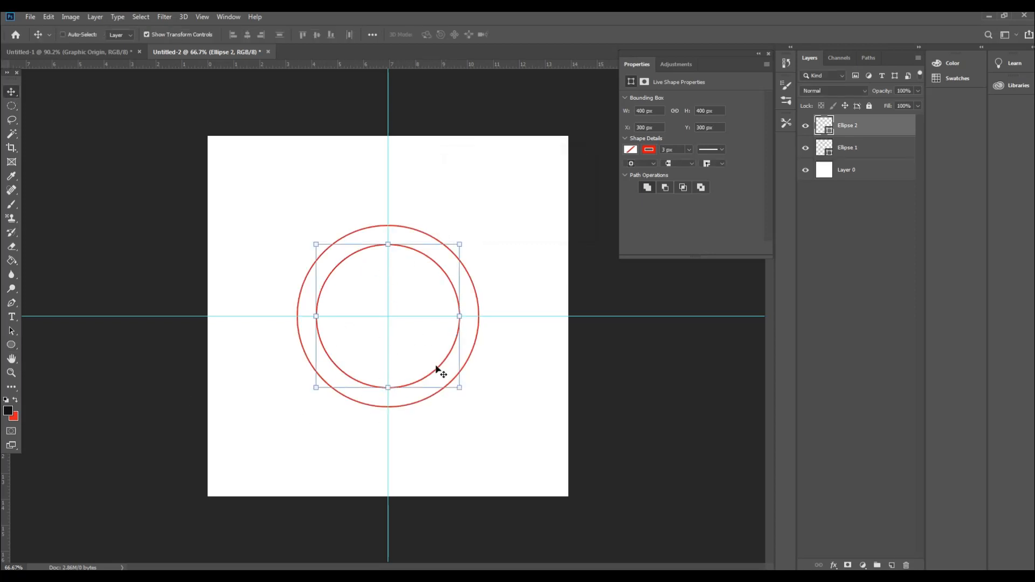
Step: Add type along the inner circle's path reading "write your text here by Graphic Origin", replacing the placeholder text
click(11, 316)
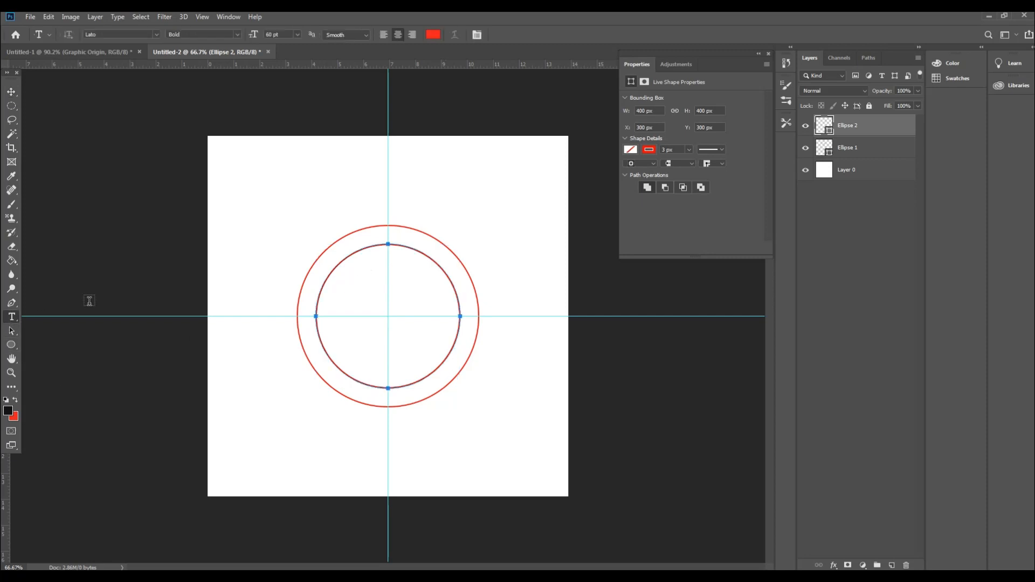
click(388, 243)
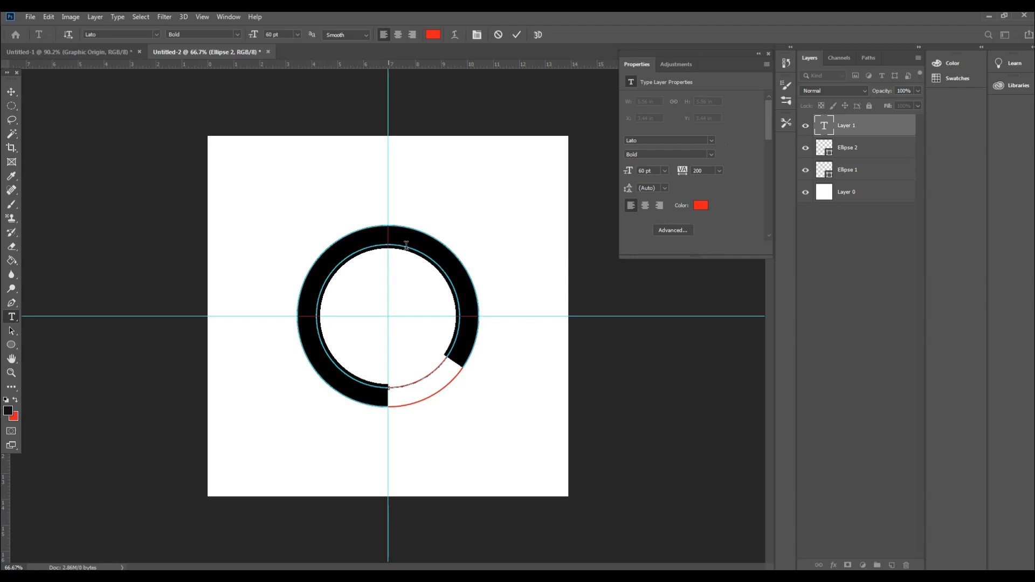
click(470, 345)
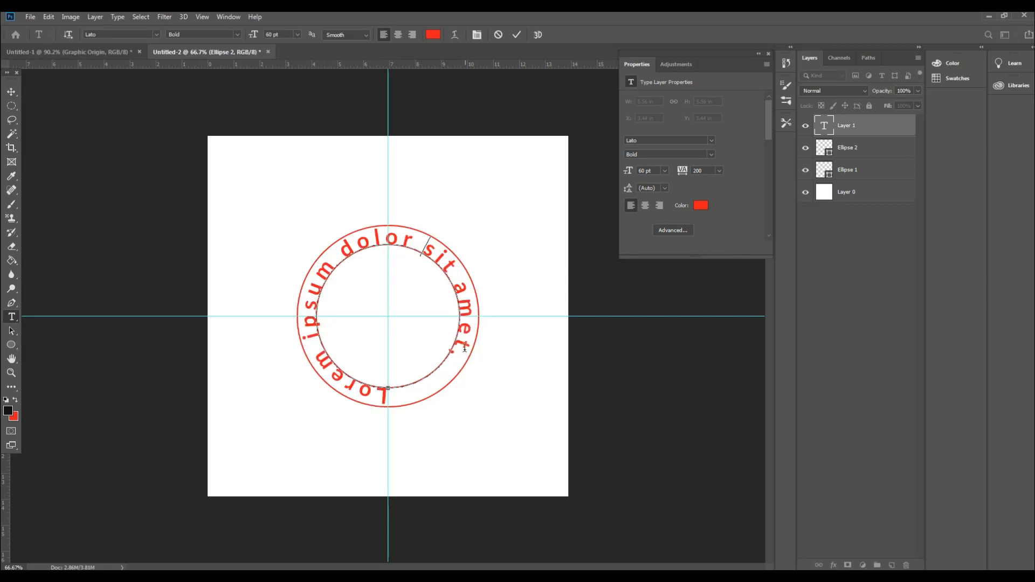
key(ctrl+a)
text(Write)
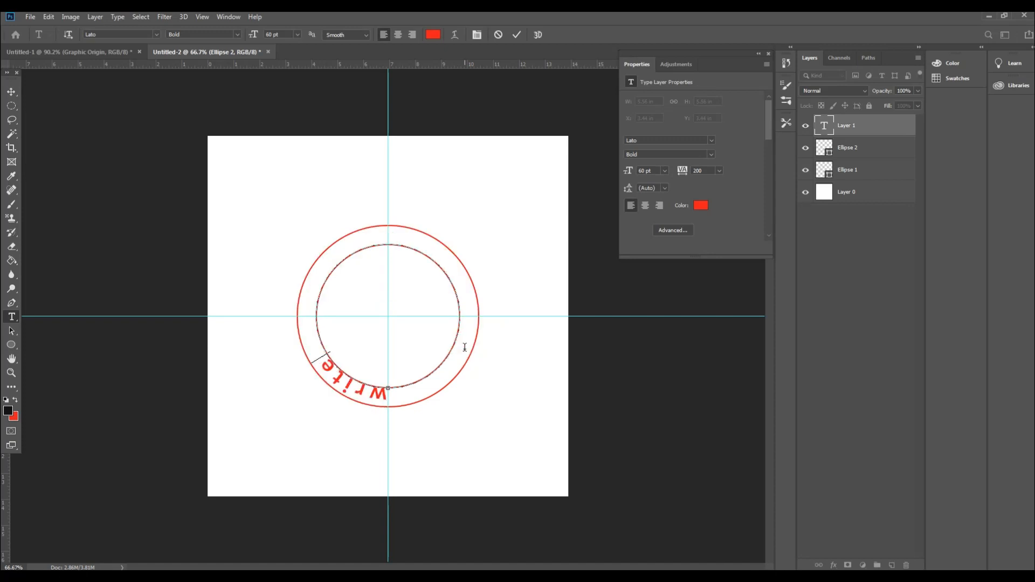
text( your te)
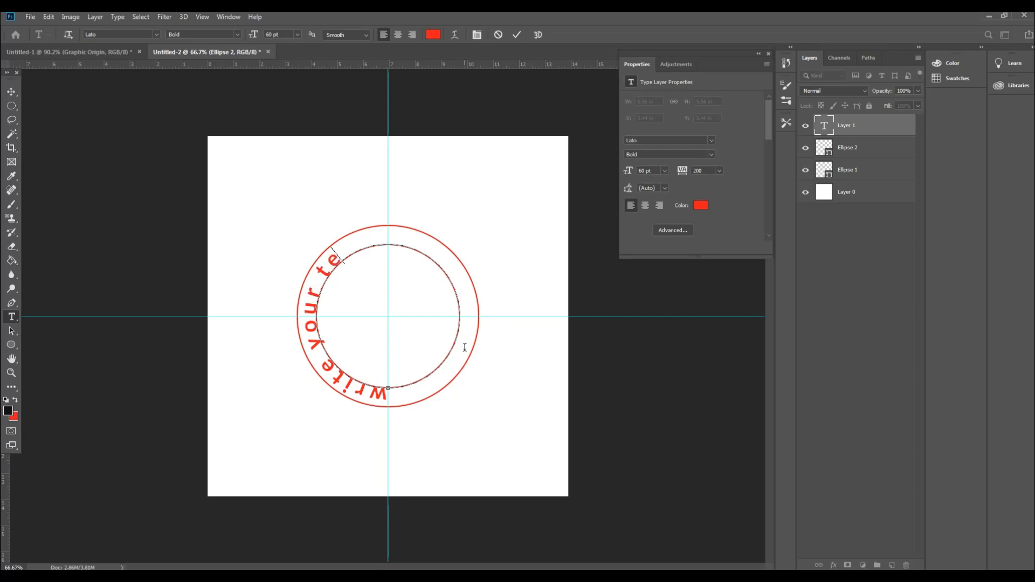
text(xt here)
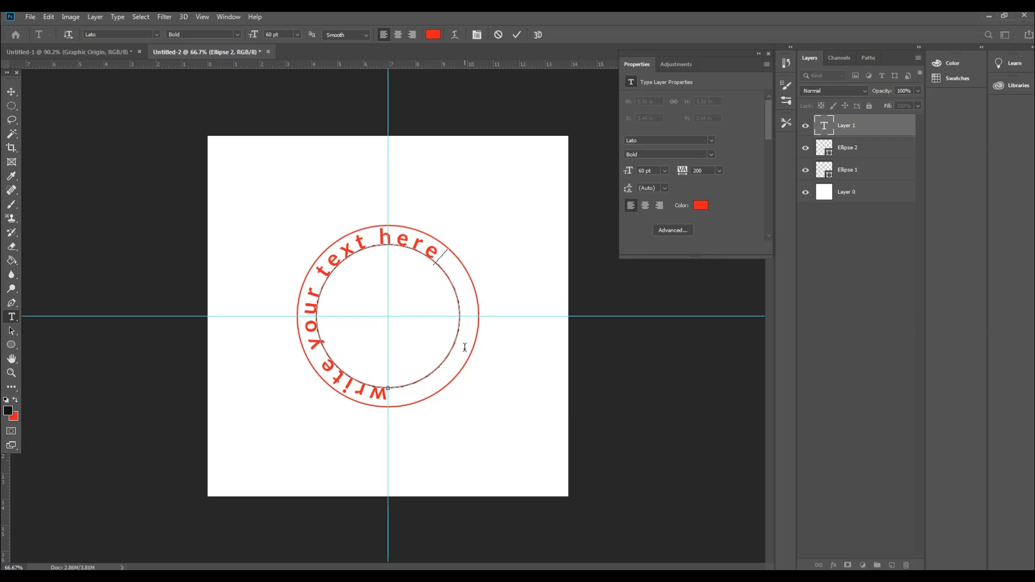
text(by Gra)
text(phic)
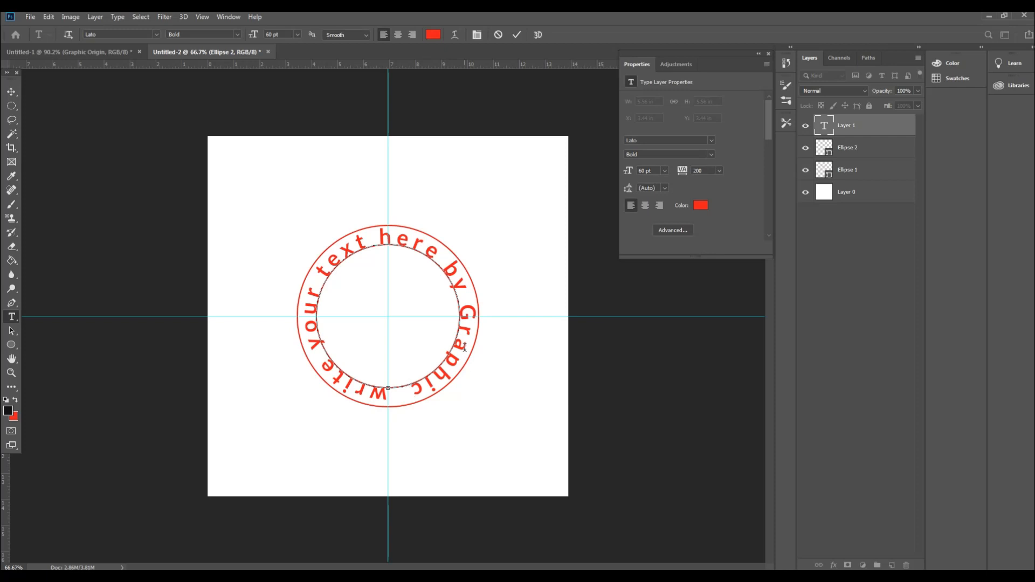
Step: Reduce the font size of all the circular text to 48 pt and commit the edit
key(ctrl+a)
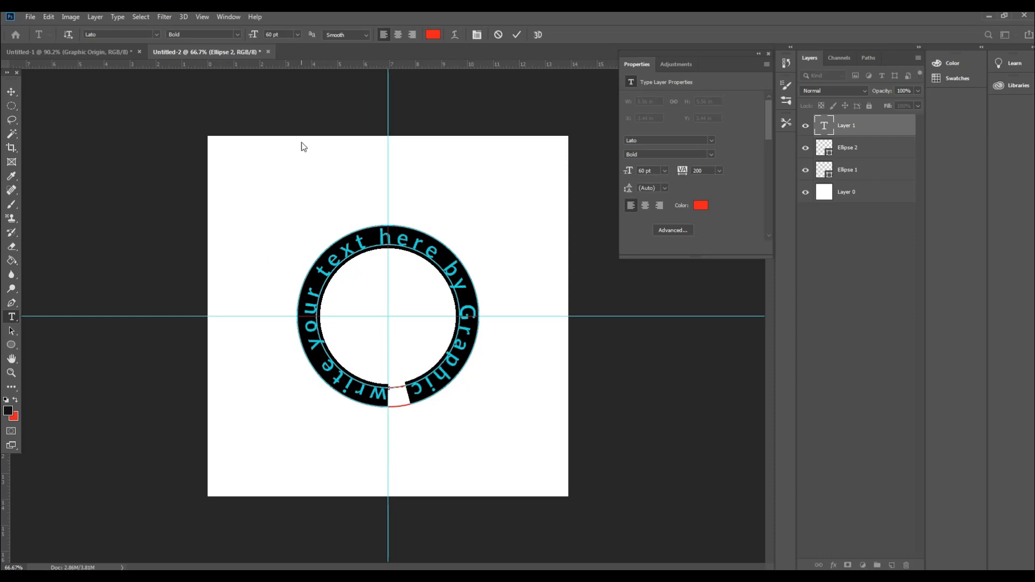
drag(257, 36, 249, 44)
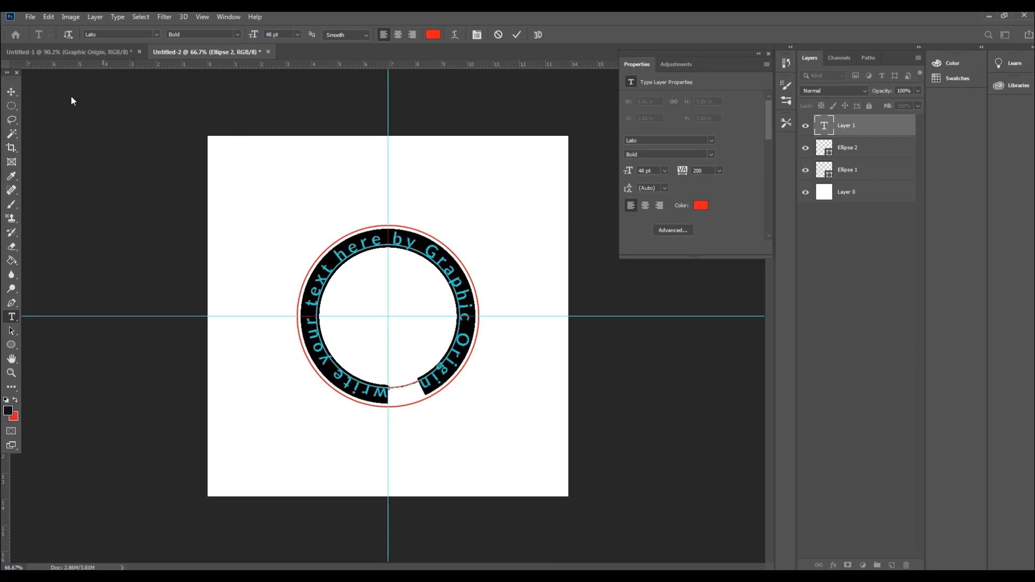
click(11, 92)
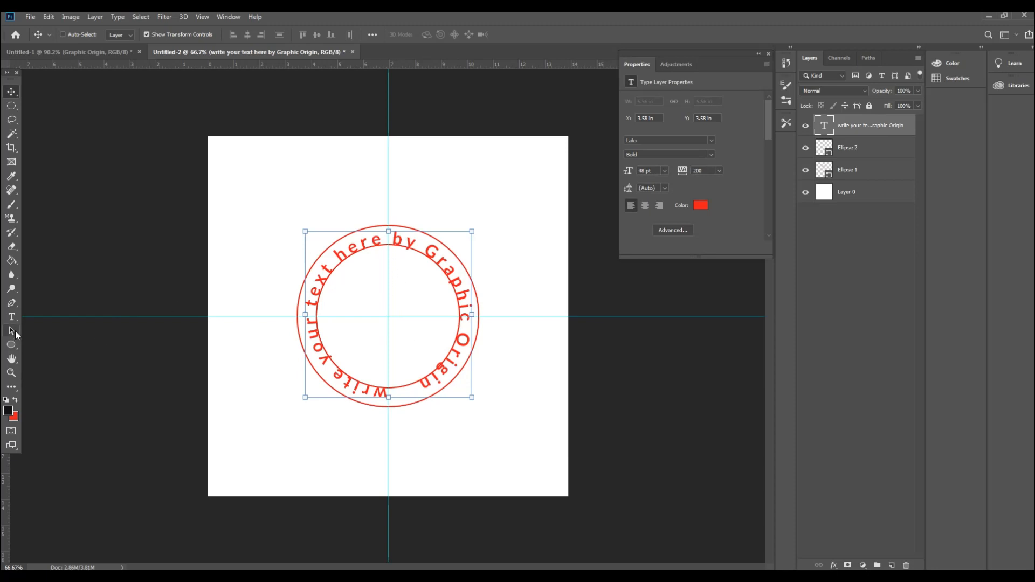
click(11, 320)
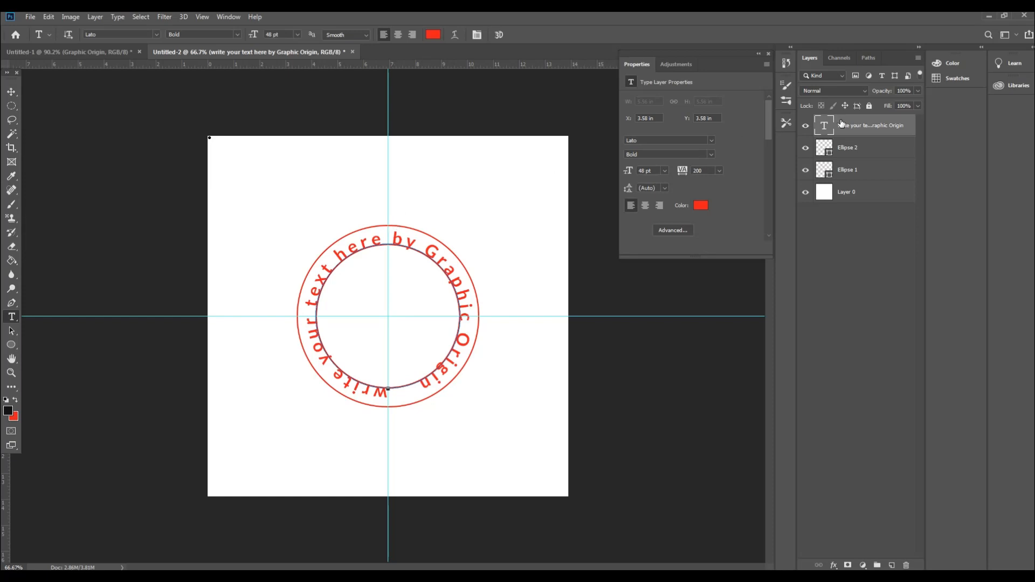
Step: Add type along the outer circle's path, starting where it crosses the vertical guide at the top, using the Lorem ipsum placeholder text
click(861, 171)
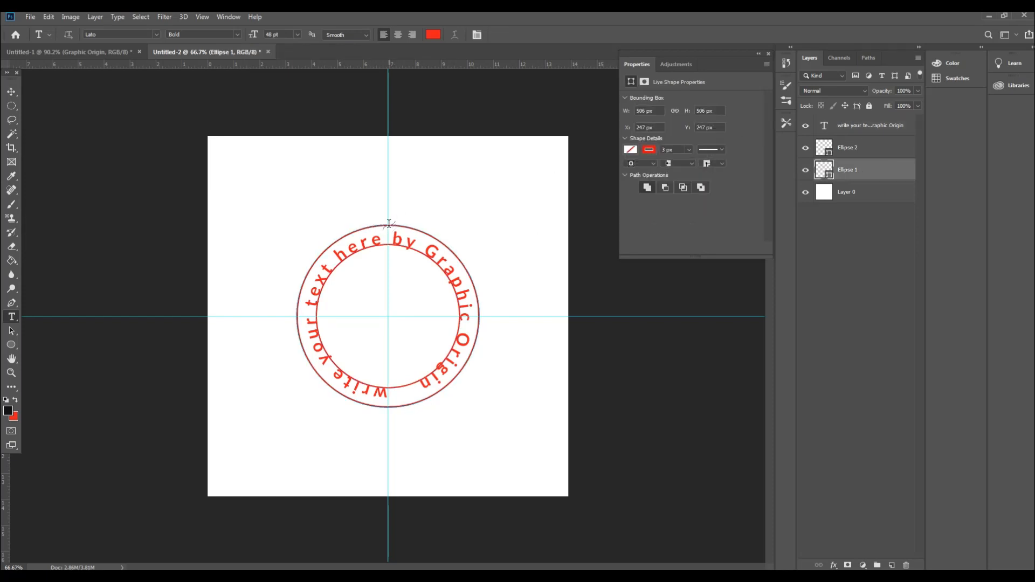
click(388, 223)
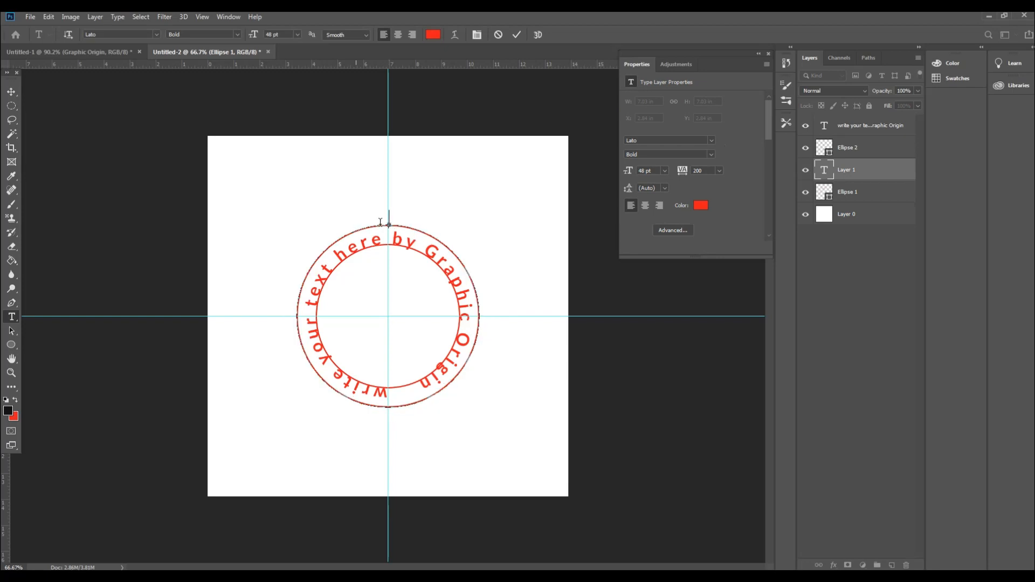
mouse_move(387, 218)
mouse_down()
mouse_move(291, 280)
mouse_move(485, 345)
mouse_move(331, 235)
mouse_move(272, 326)
mouse_move(489, 347)
mouse_move(378, 247)
mouse_move(390, 219)
mouse_up()
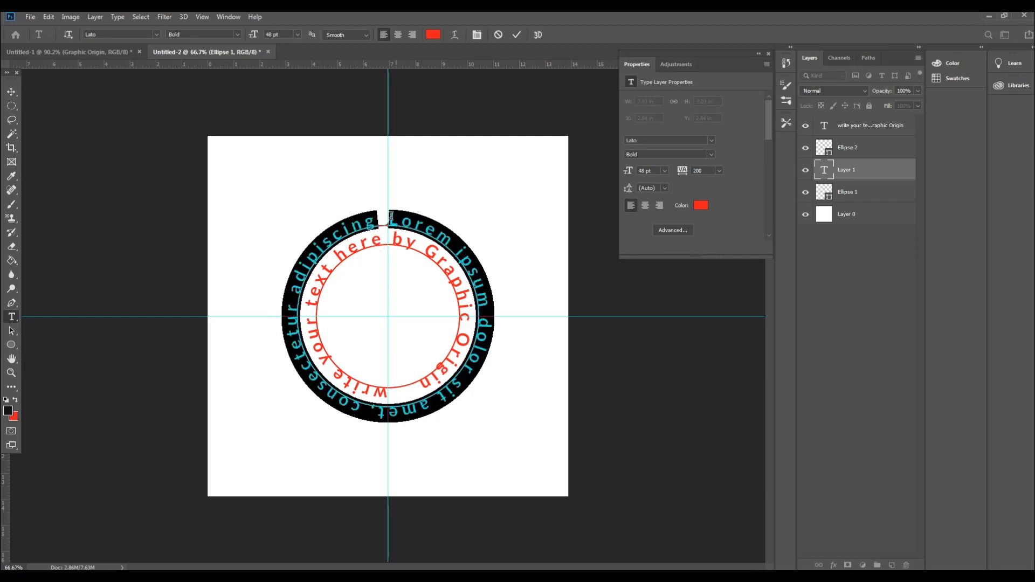
Step: Try a tracking value of 5 on the selected outer placeholder text
click(719, 170)
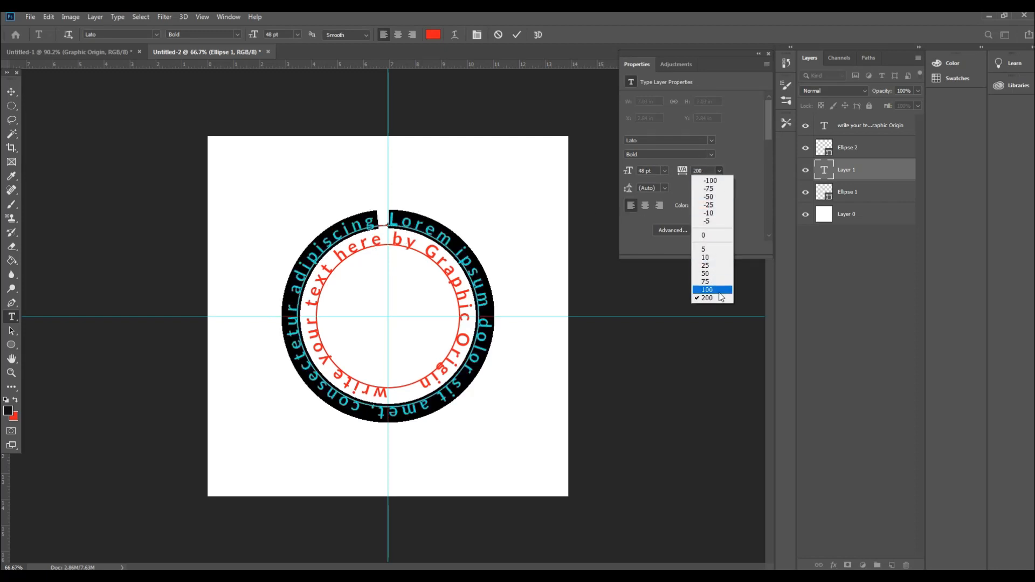
click(714, 249)
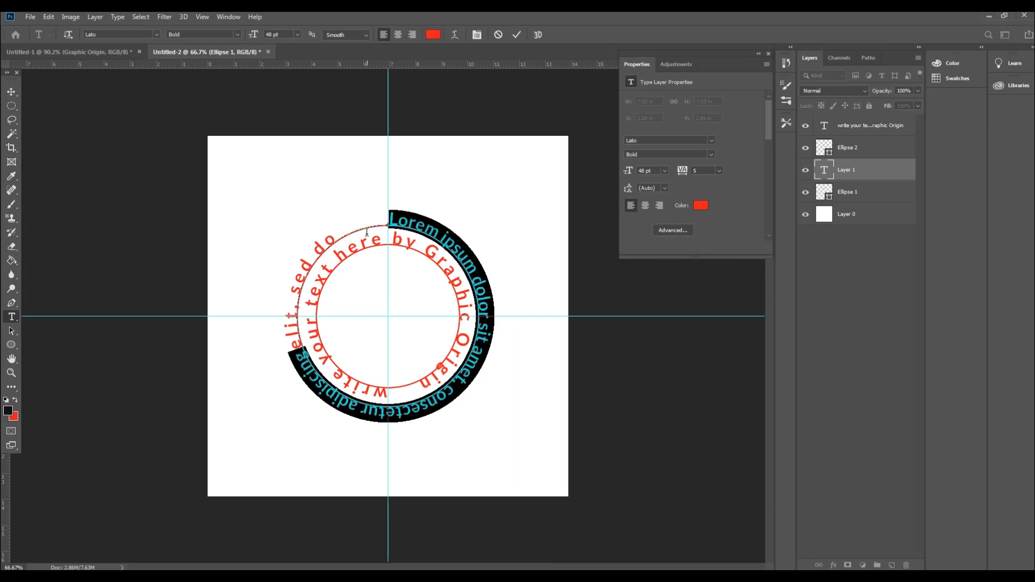
key(Right)
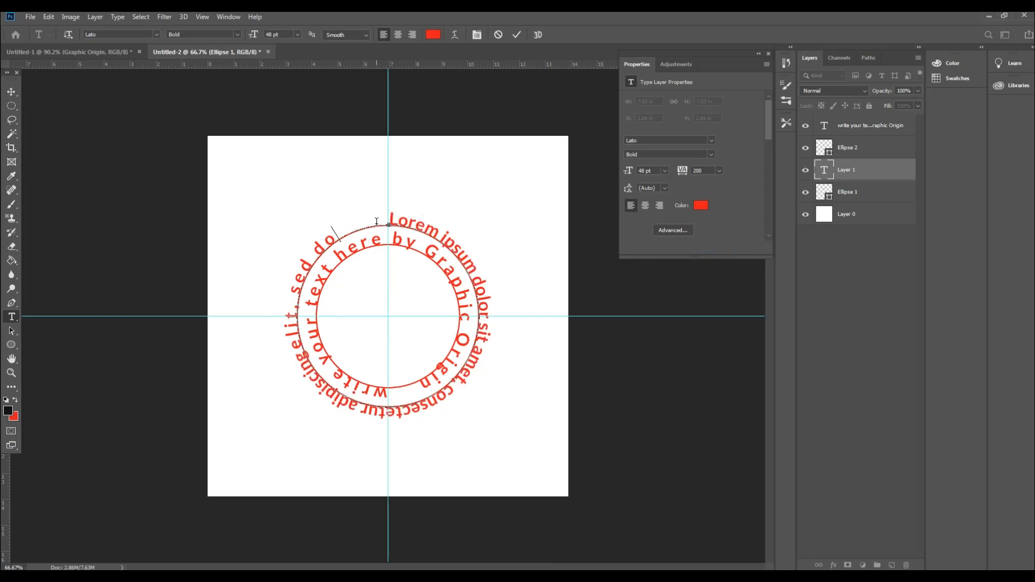
Step: Set the tracking of all the outer circle's placeholder text to 75 and commit the edit
key(ctrl+a)
click(721, 172)
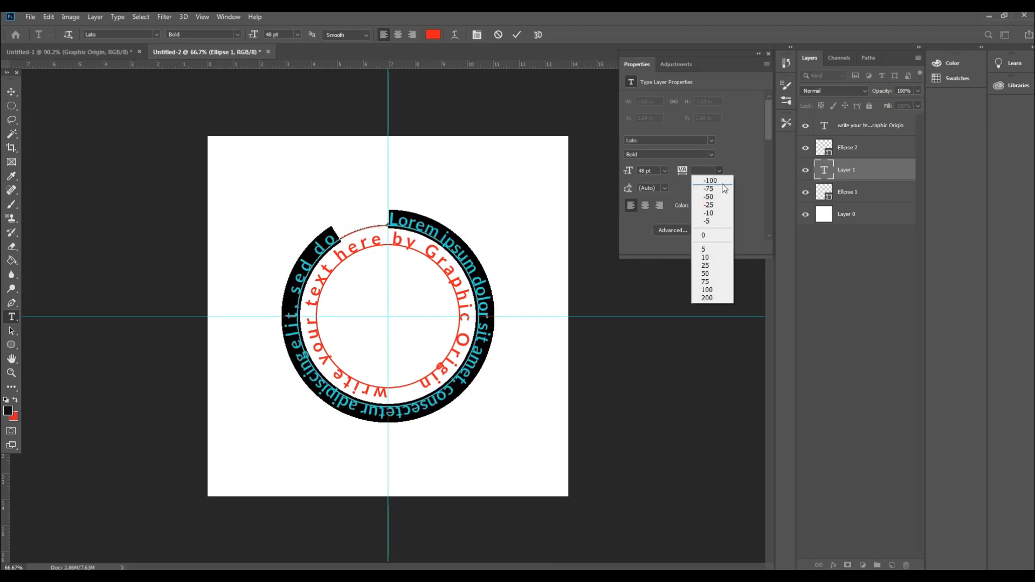
click(713, 265)
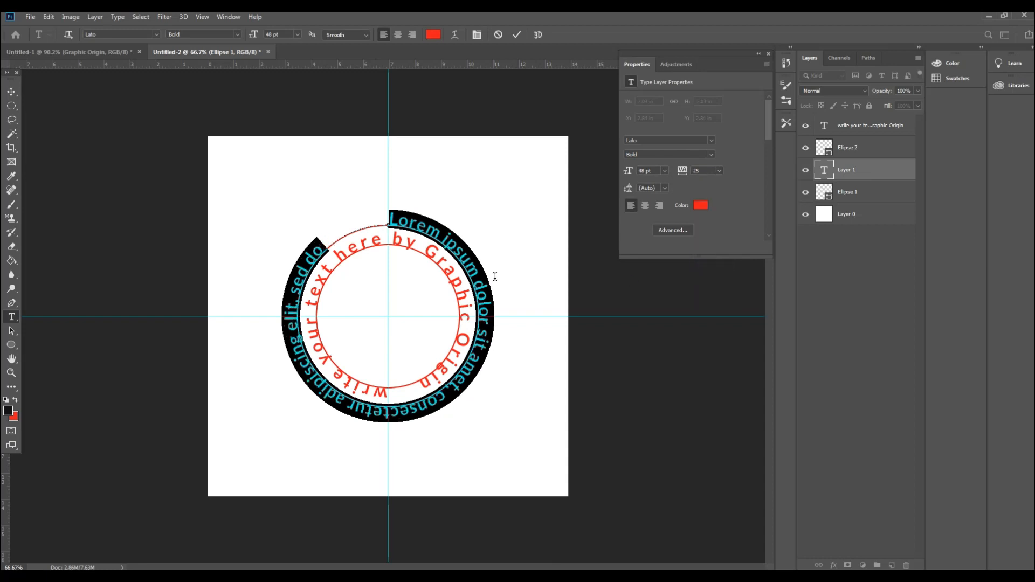
click(718, 170)
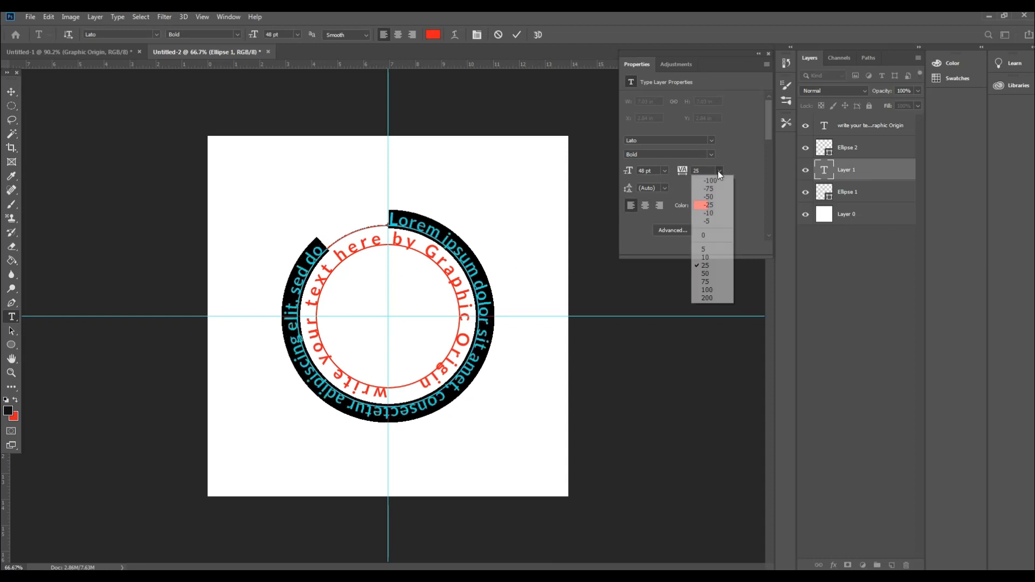
click(717, 284)
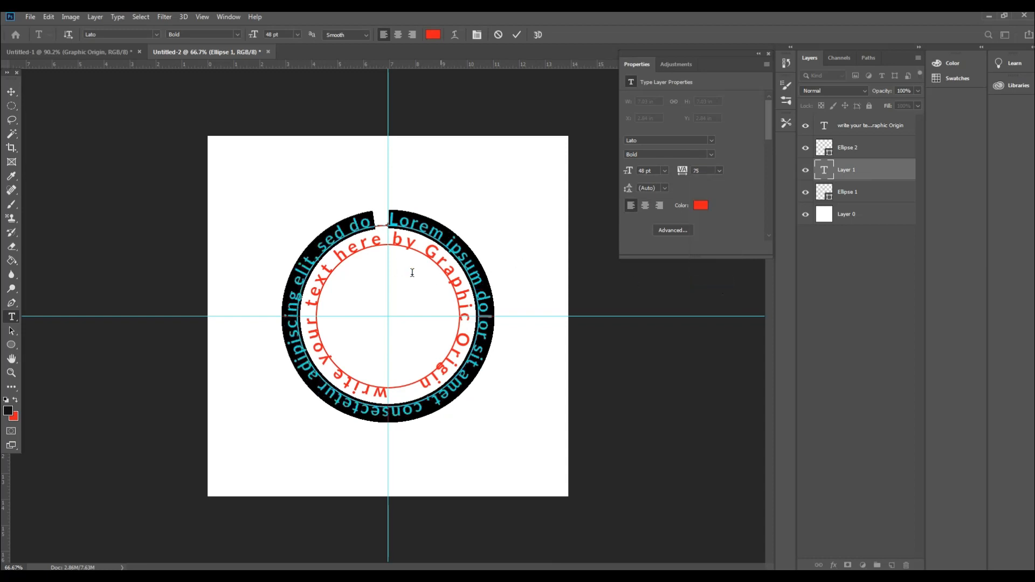
click(15, 92)
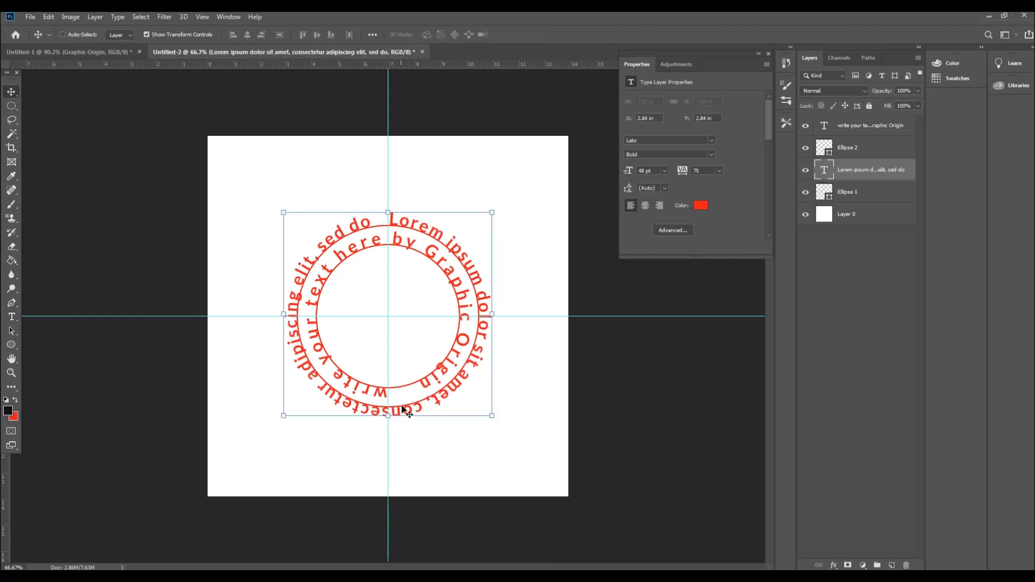
Step: Hide both text layers and both ellipse layers so only the white Layer 0 is visible
click(804, 171)
click(805, 126)
click(805, 152)
click(807, 169)
click(806, 193)
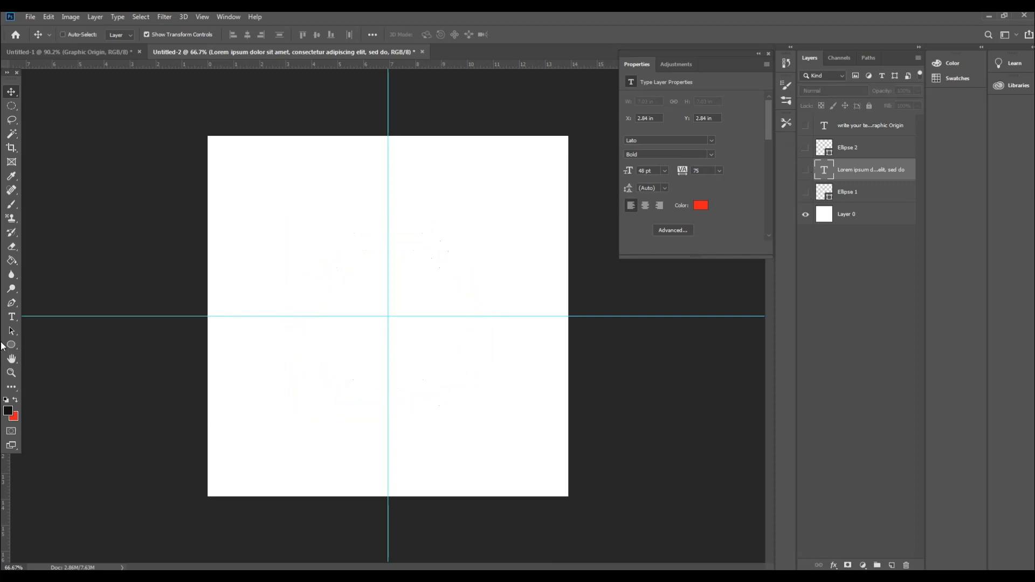
Step: Create a 506 x 506 px circular path from the centre at the guide intersection, using the Ellipse Tool in Path mode
click(8, 345)
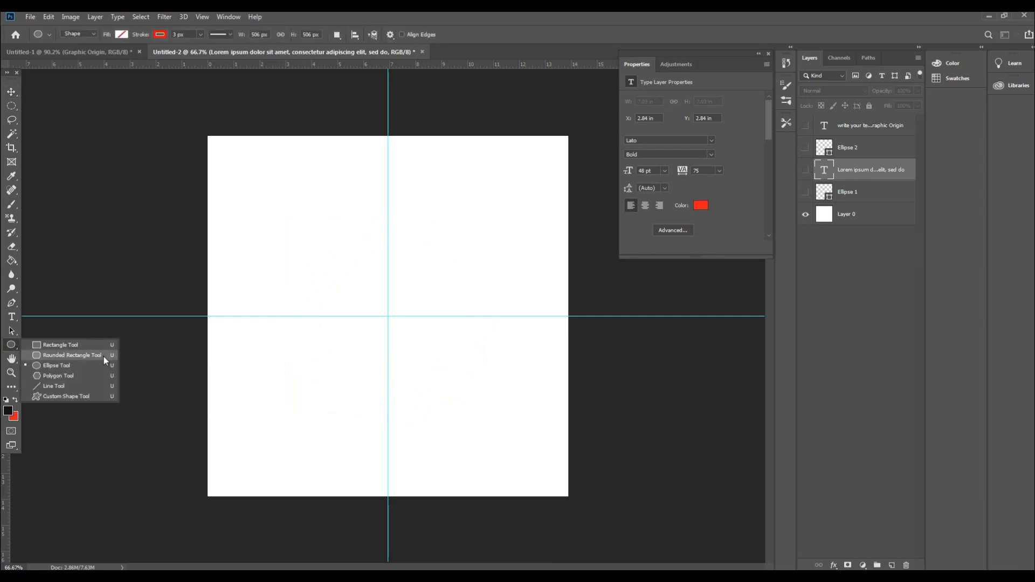
click(76, 363)
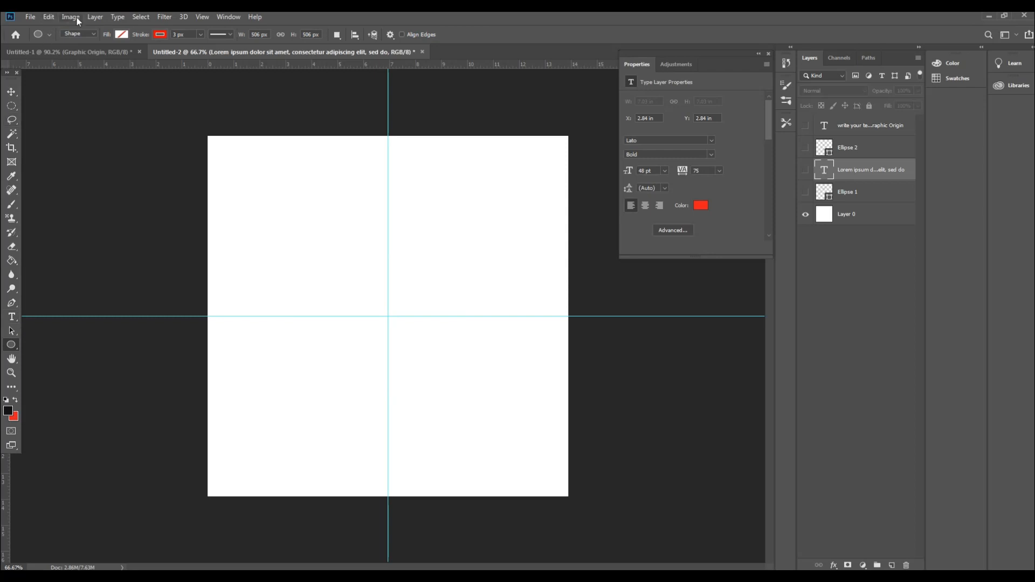
click(94, 33)
click(77, 52)
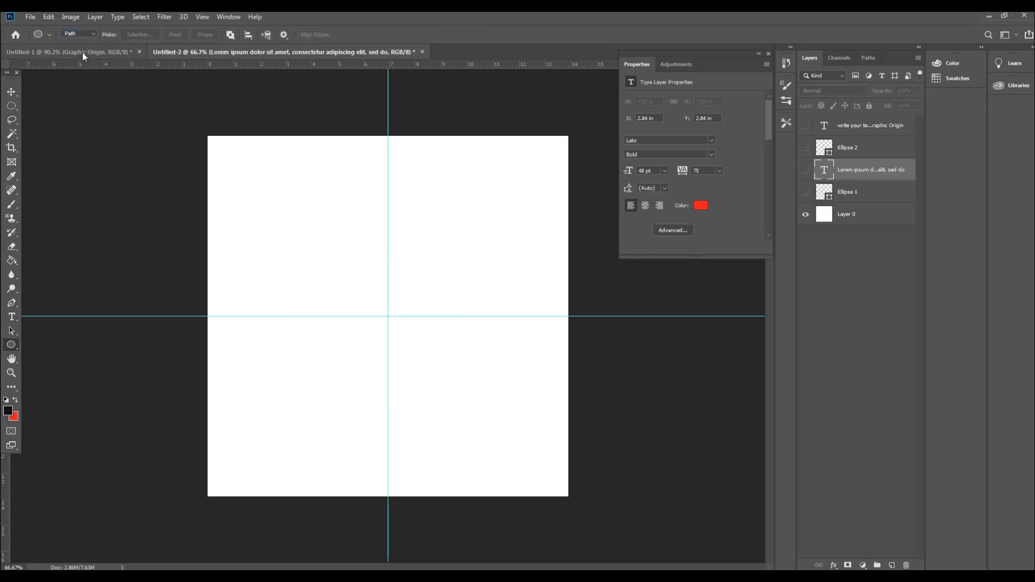
click(388, 315)
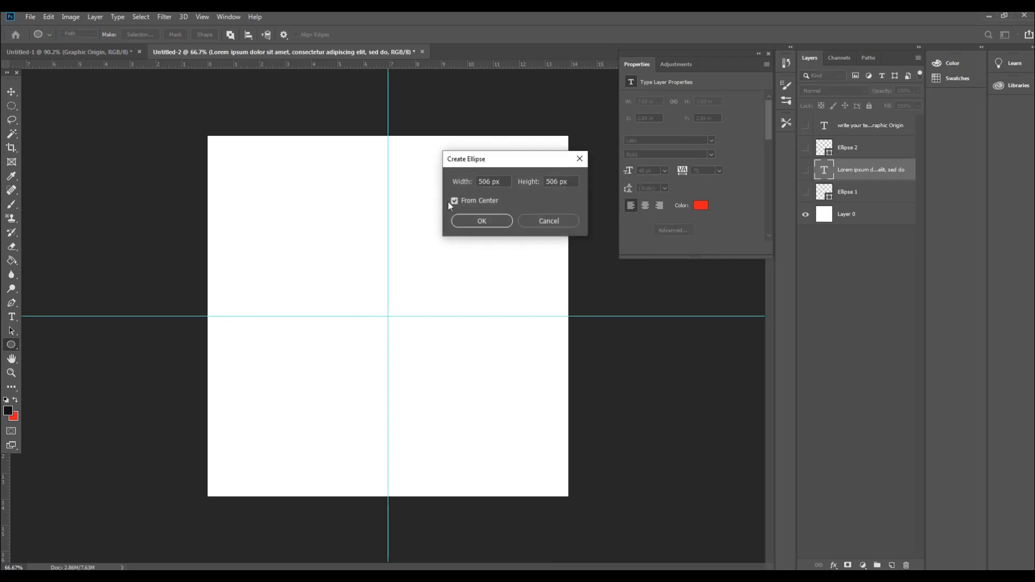
click(482, 221)
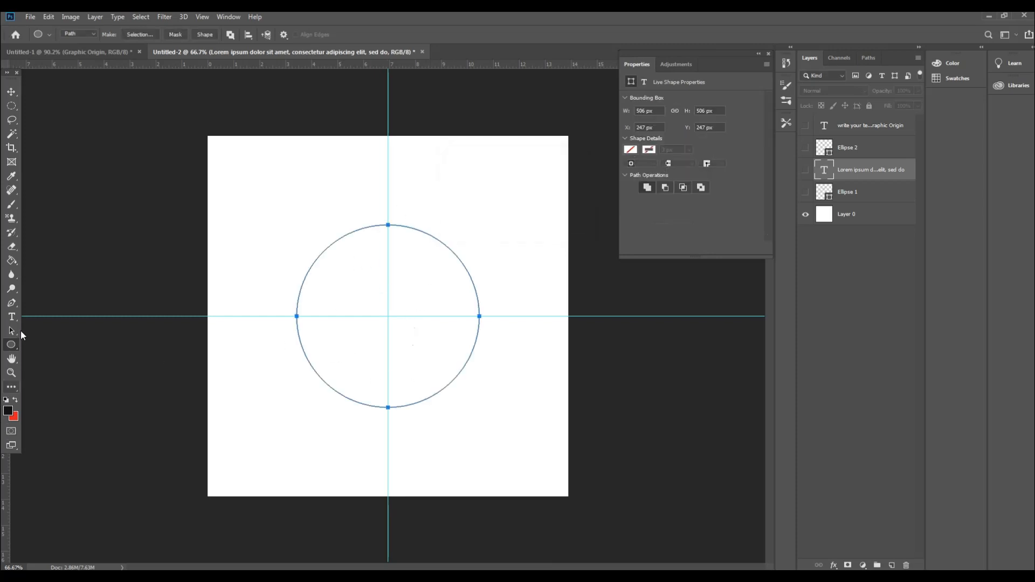
Step: Add horizontal type reading "Graphic Origin" along the new circular path, starting at its top point and replacing the placeholder text
click(13, 319)
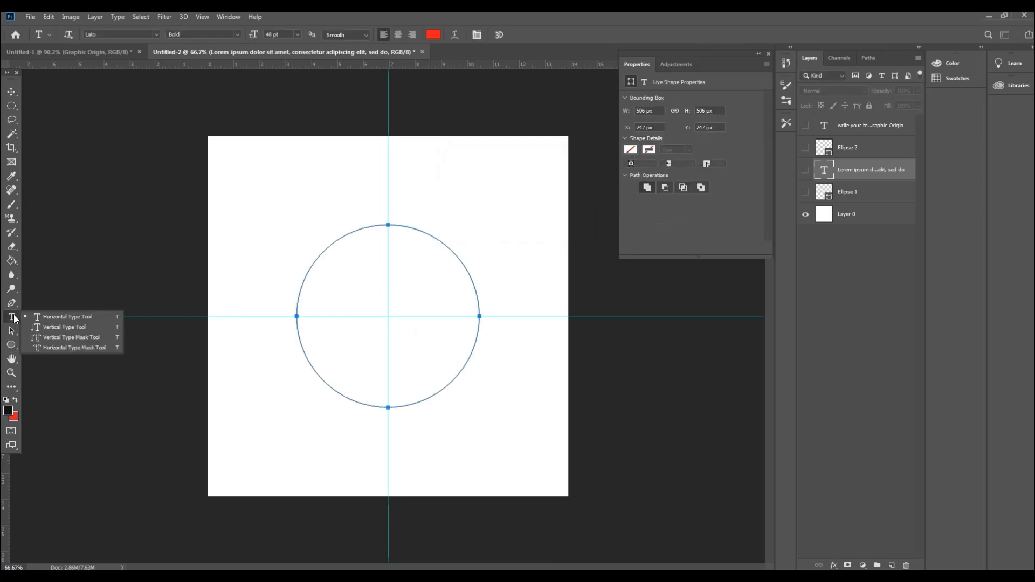
click(74, 318)
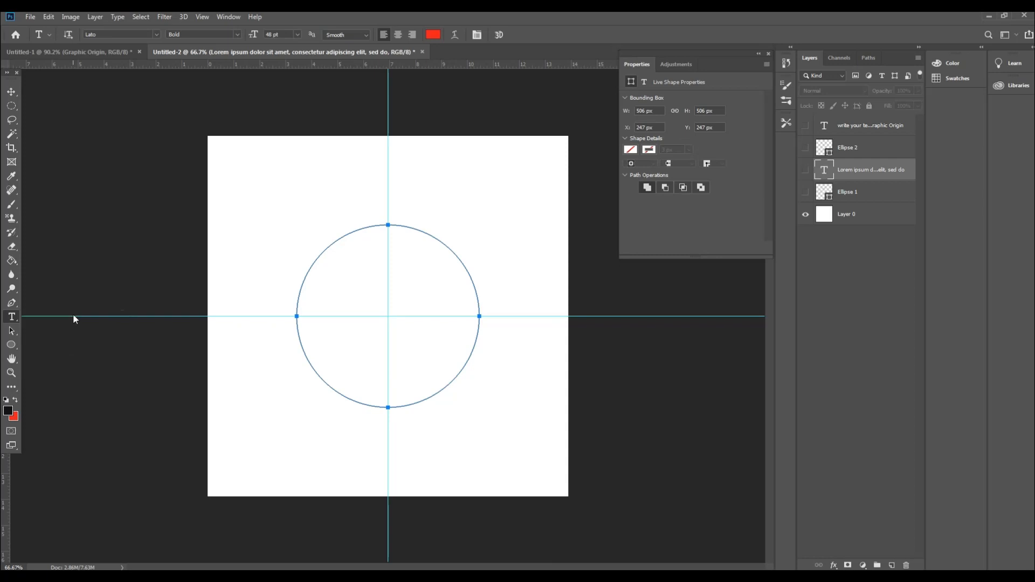
click(388, 223)
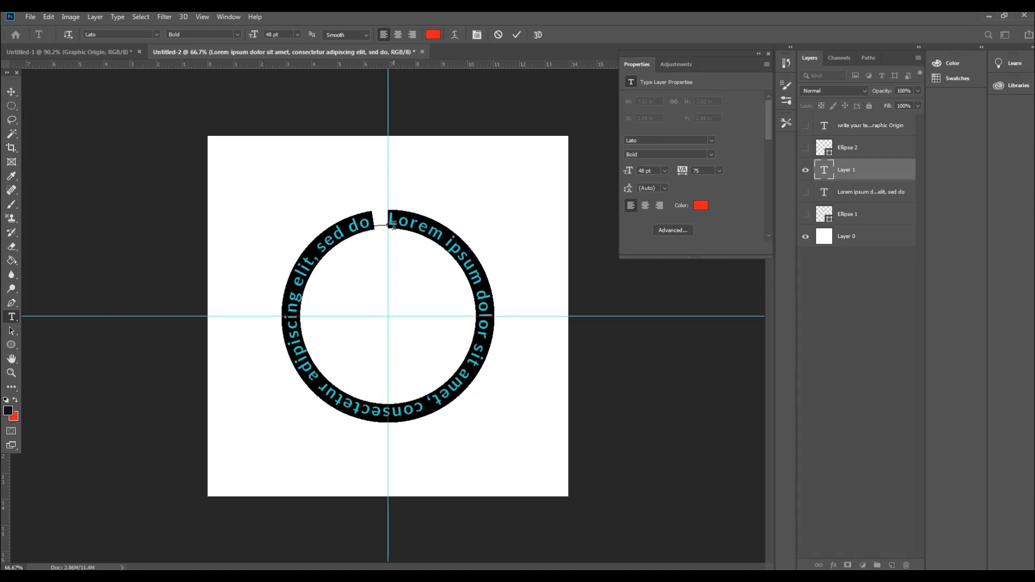
text(gra)
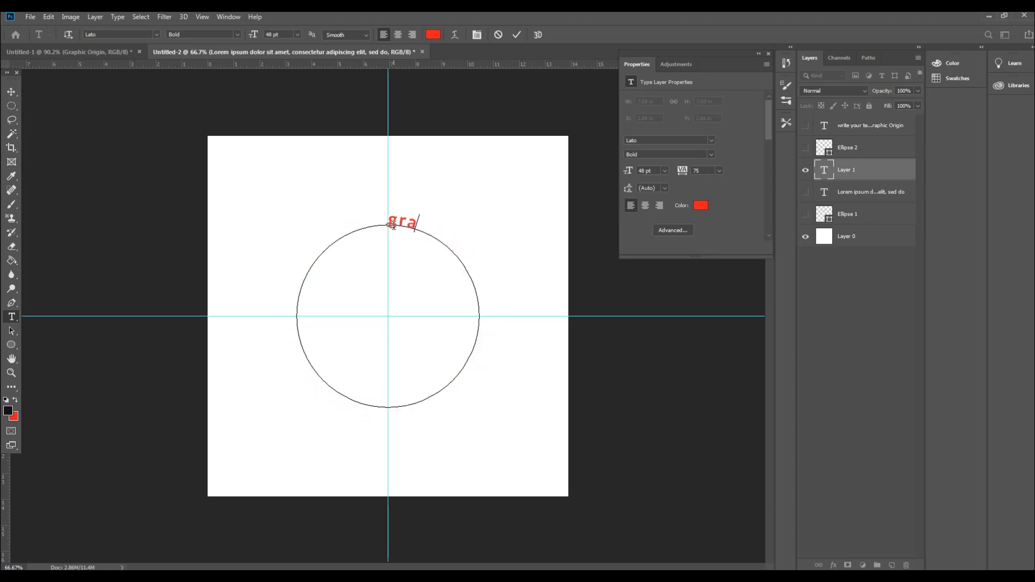
key(BackSpace)
key(BackSpace)
key(BackSpace)
text(Graphic O)
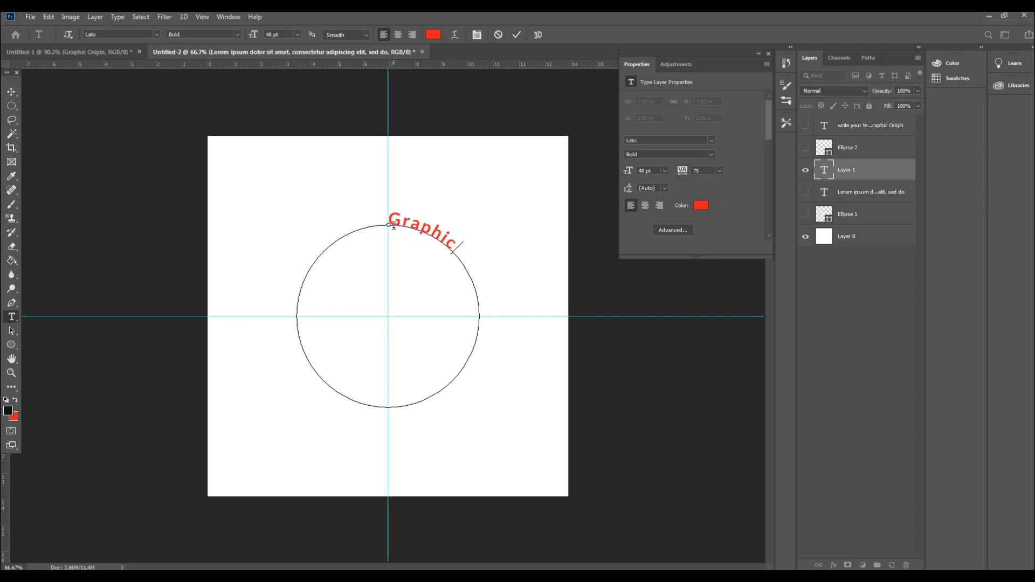
text(rigin)
Step: Centre-align the "Graphic Origin" text on its circular path and commit the edit
drag(495, 305, 399, 222)
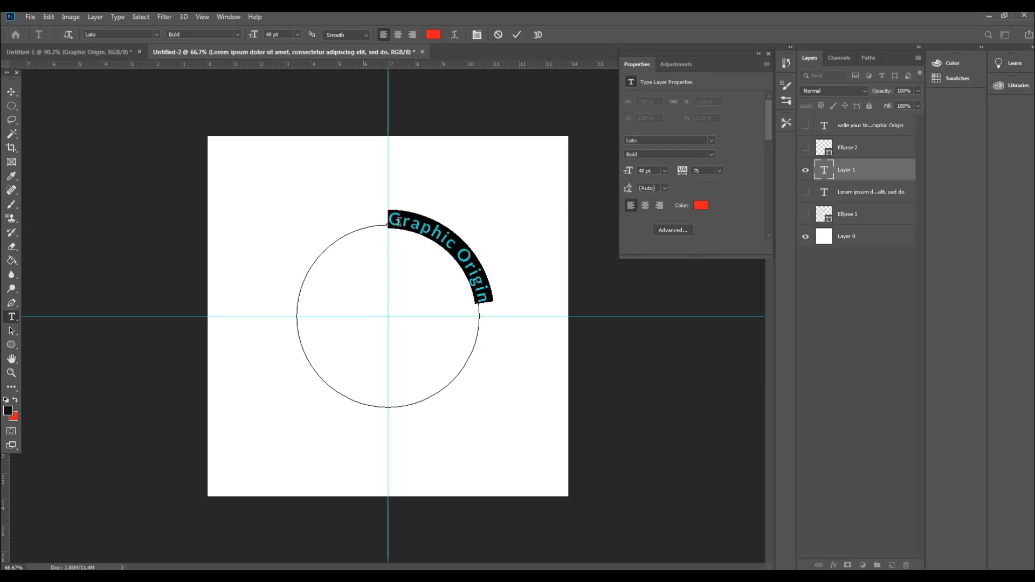
click(402, 35)
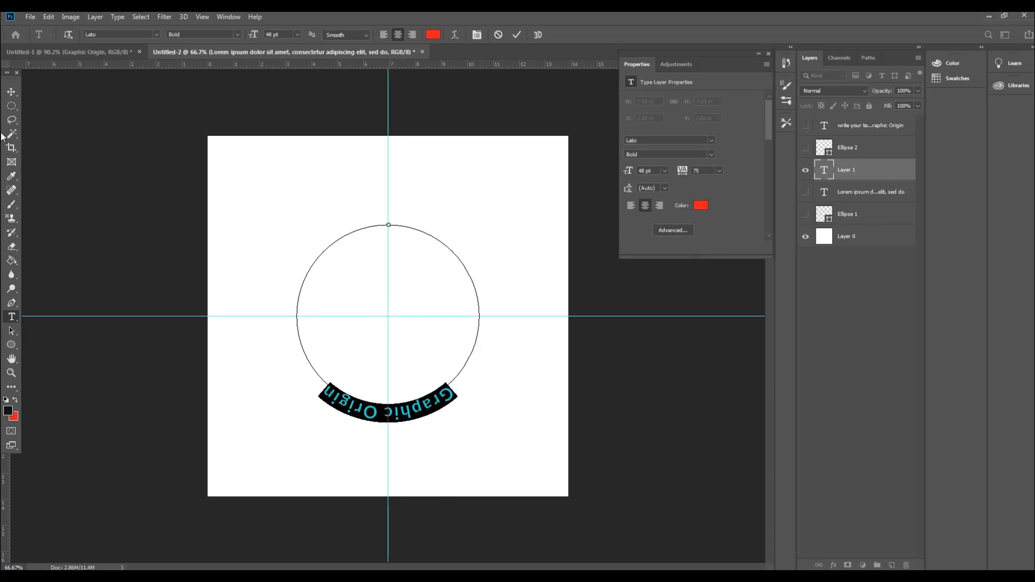
click(16, 92)
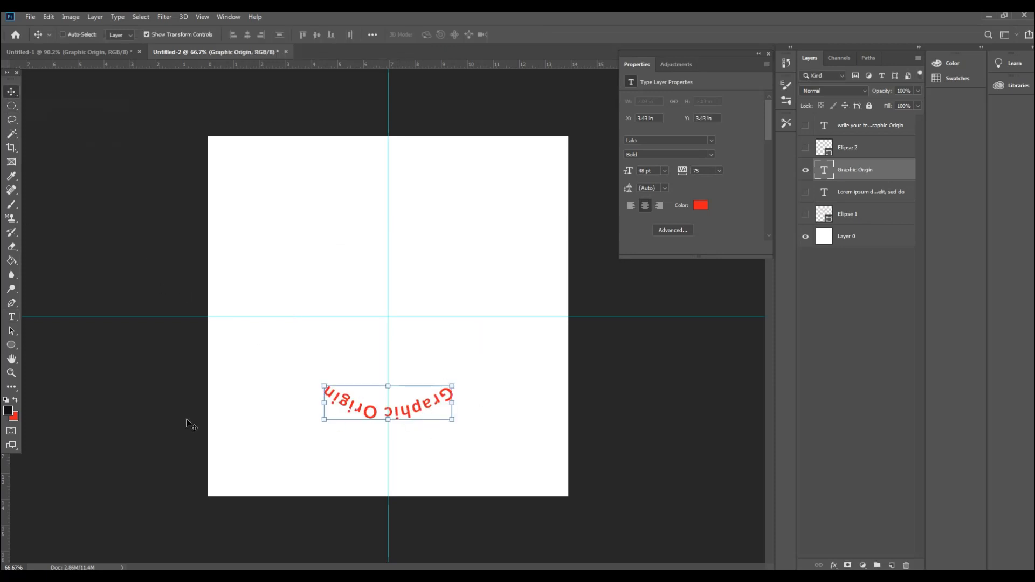
click(12, 317)
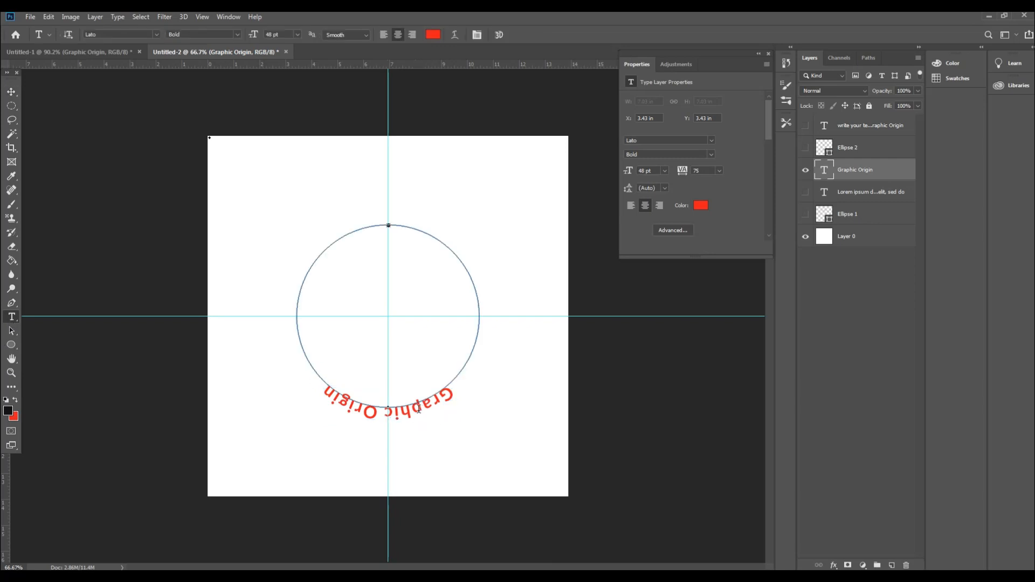
click(457, 392)
drag(457, 391, 291, 372)
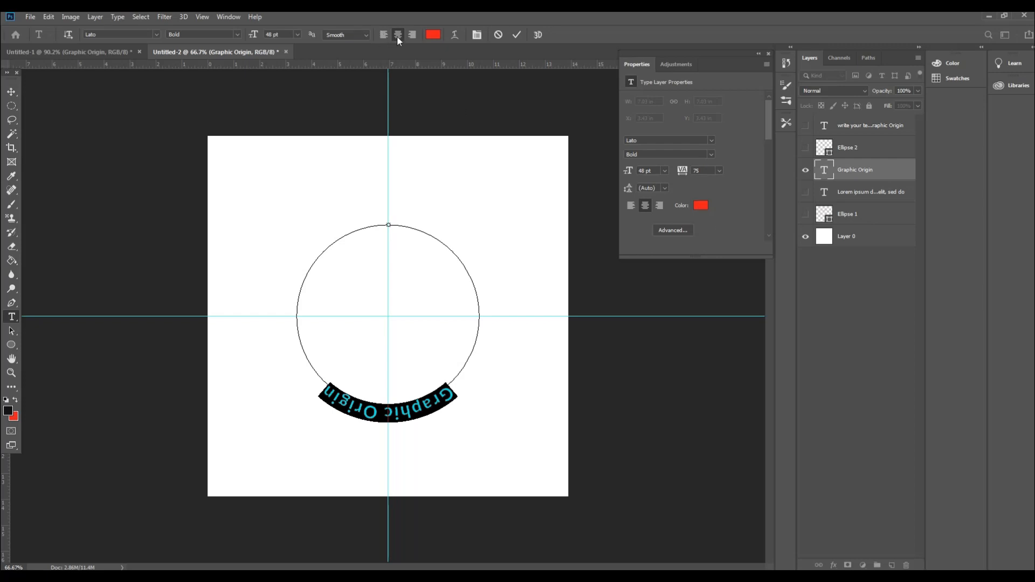
key(ctrl+Return)
click(11, 91)
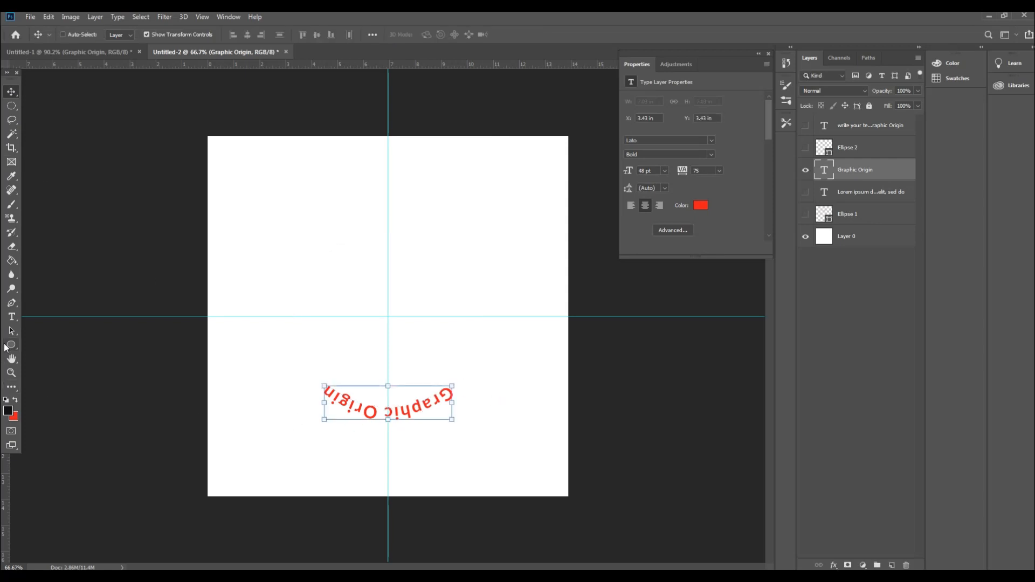
Step: Set the tracking of the whole "Graphic Origin" text to 200
click(11, 319)
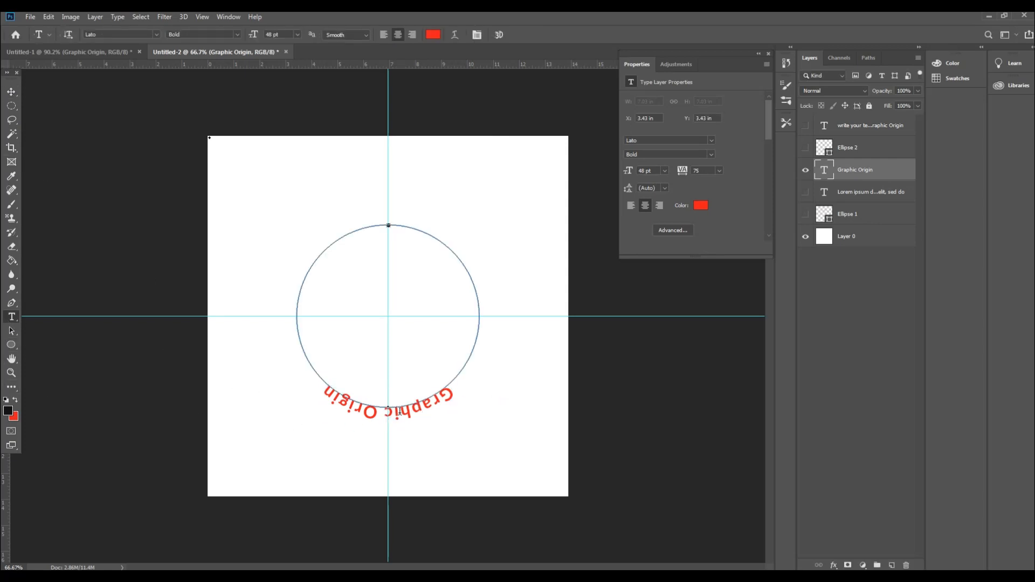
click(422, 407)
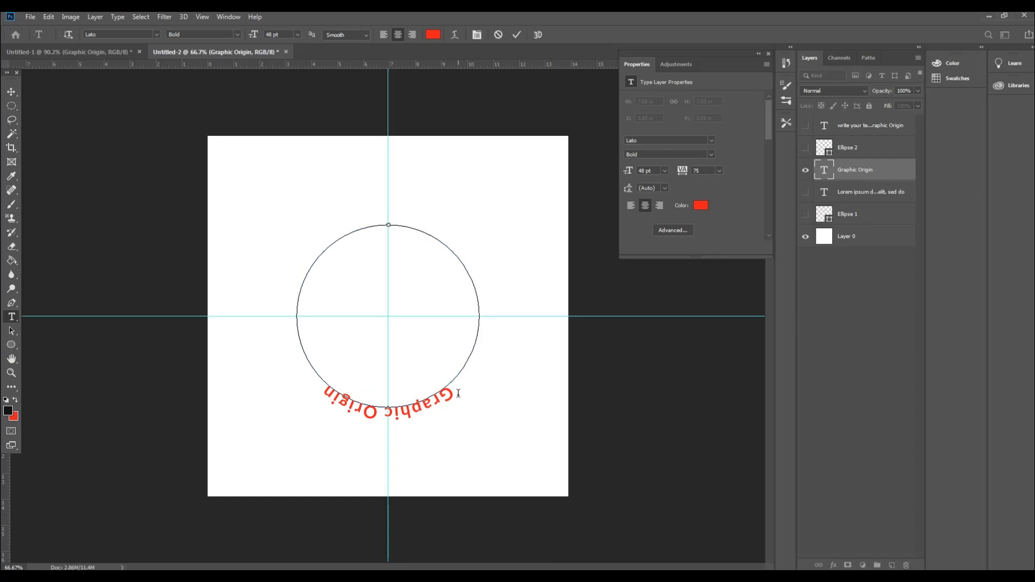
drag(458, 391, 314, 383)
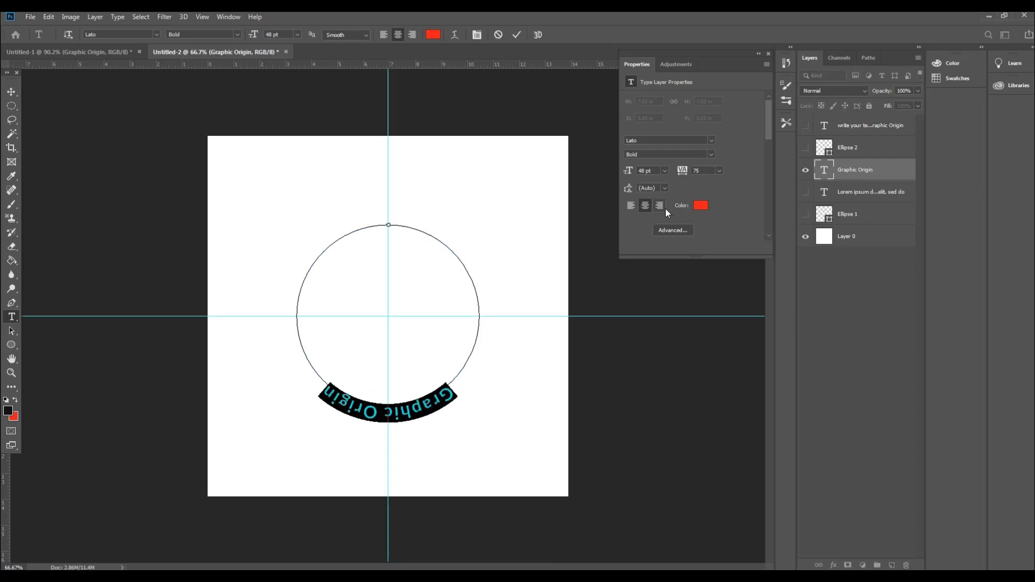
click(719, 172)
click(728, 297)
click(718, 171)
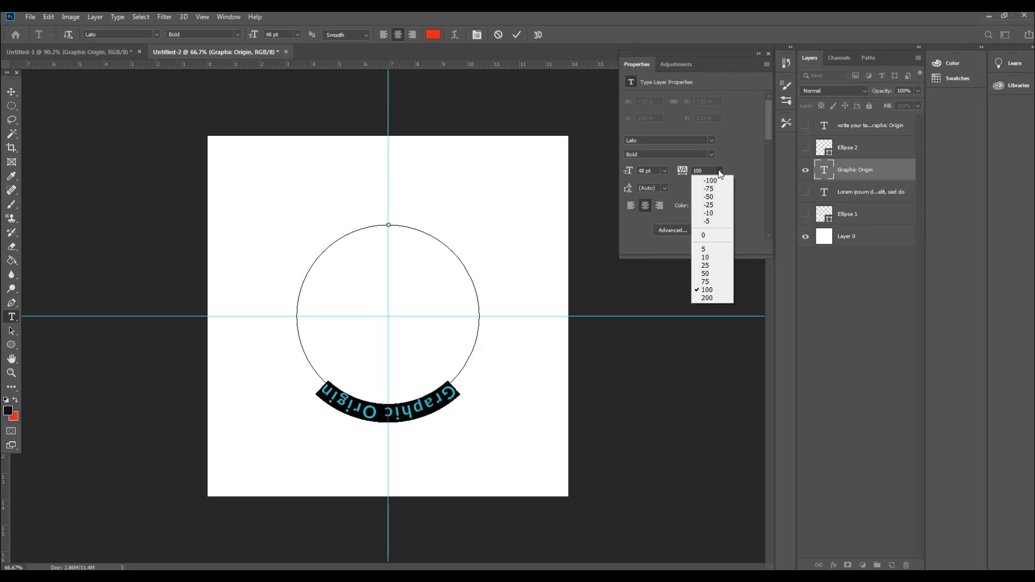
click(724, 298)
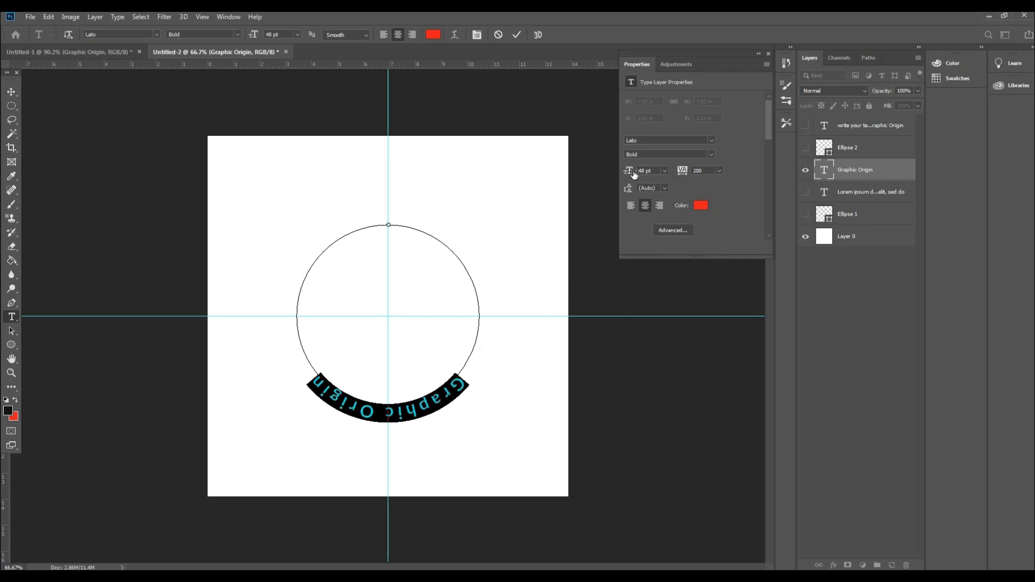
Step: Set the font size of the selected "Graphic Origin" text to 52 pt
drag(627, 173, 633, 176)
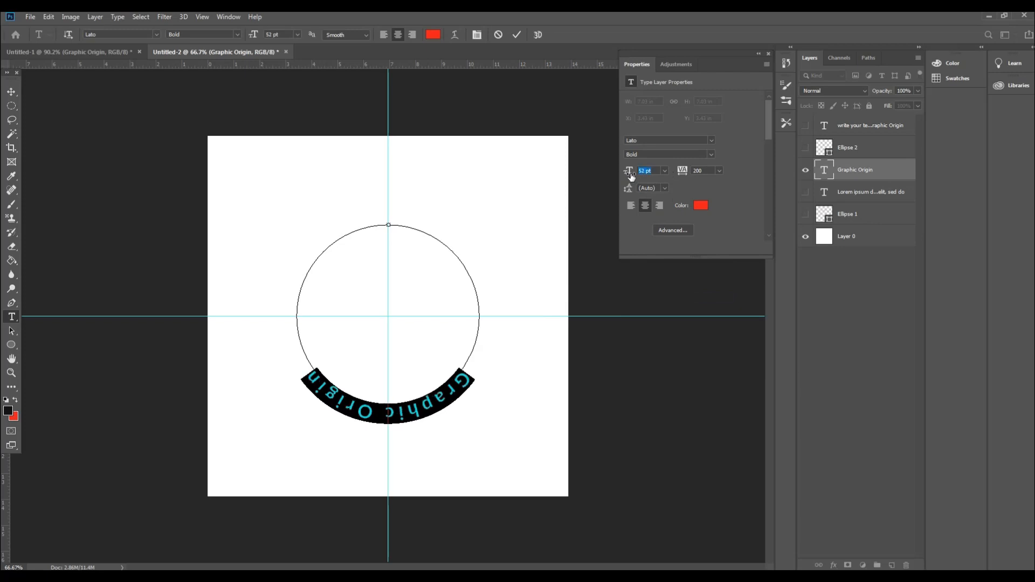
Step: Try dark green shades as the color of the "Graphic Origin" text and restore the original red
click(701, 205)
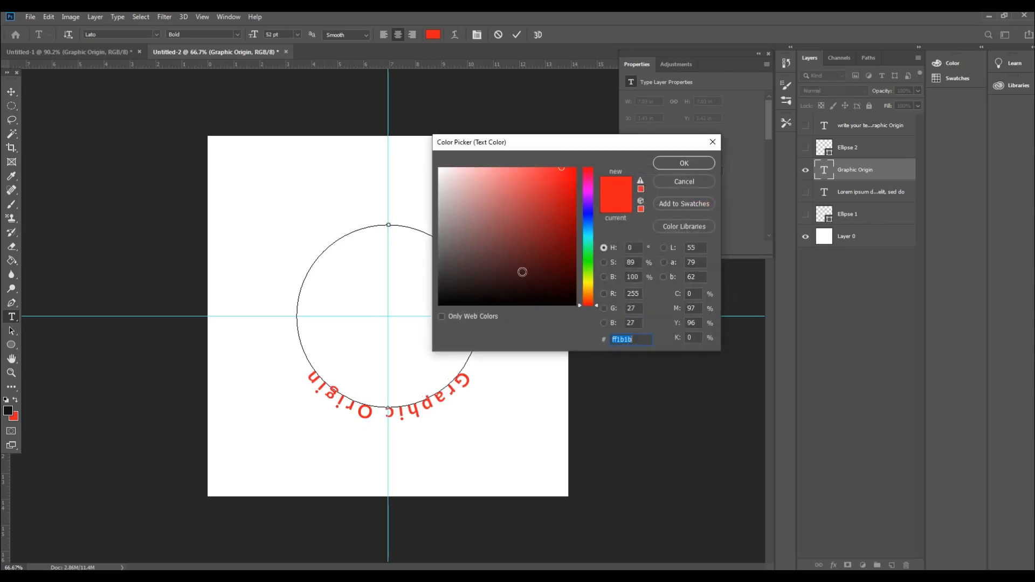
click(660, 182)
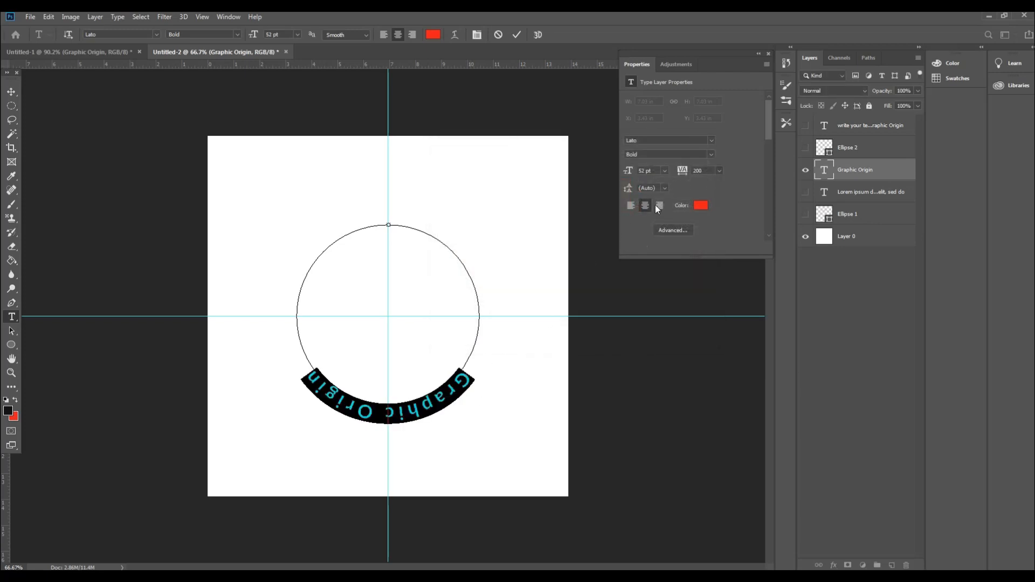
click(699, 206)
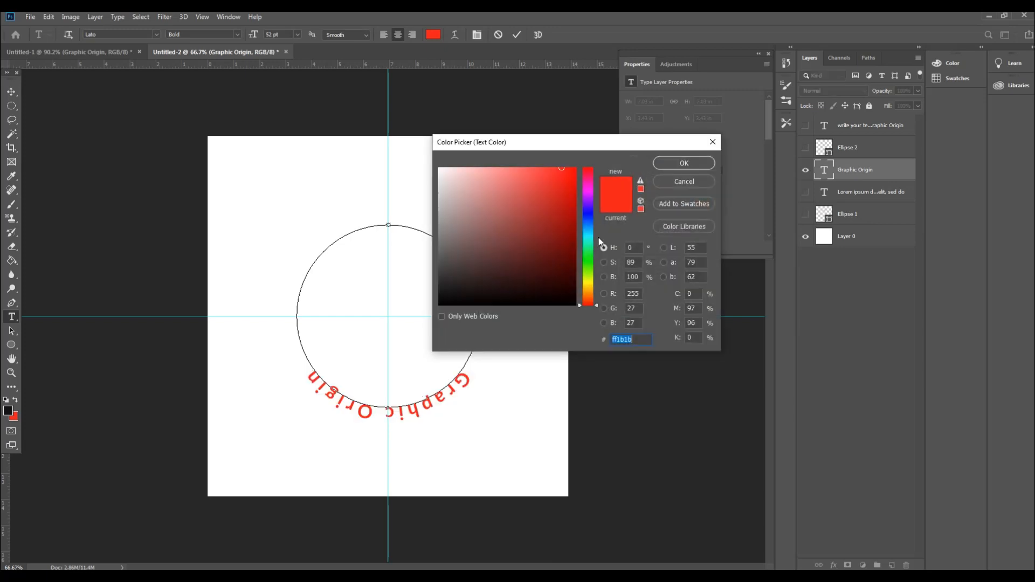
click(566, 221)
mouse_move(566, 221)
mouse_down()
mouse_move(569, 251)
mouse_move(588, 276)
mouse_up()
click(588, 265)
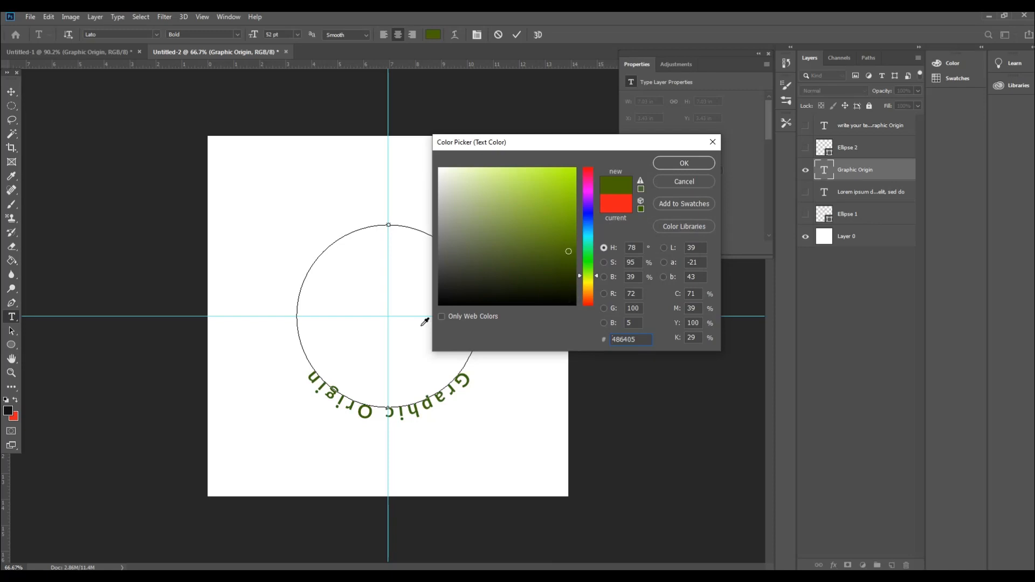
drag(574, 186, 521, 272)
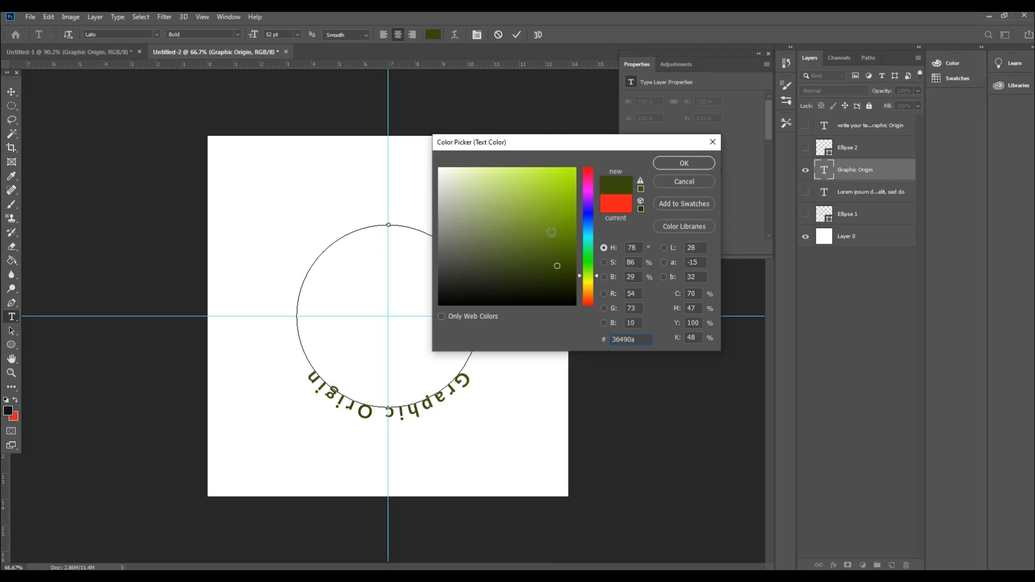
click(620, 212)
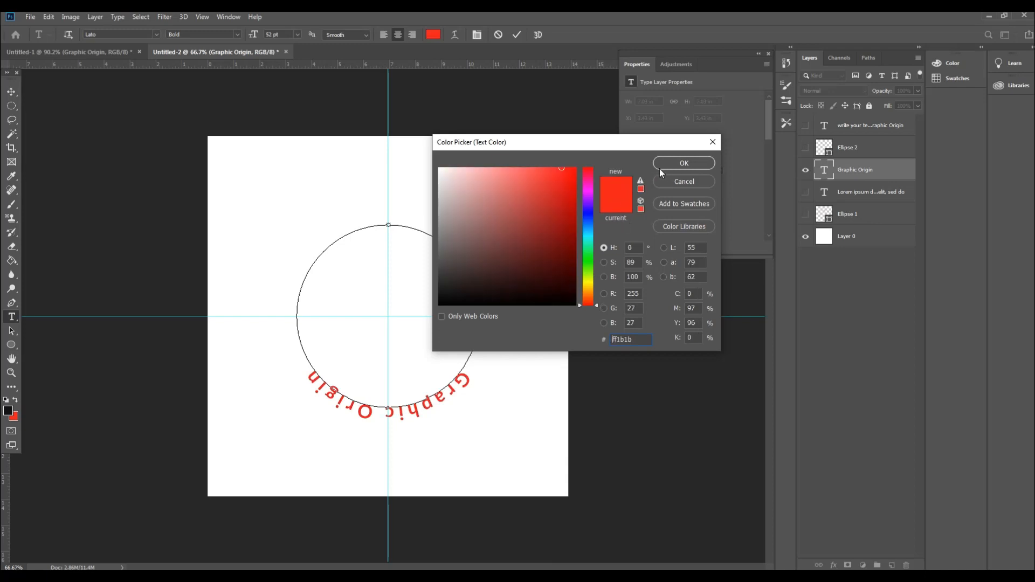
click(662, 165)
Step: Deselect the "Graphic Origin" text and commit its edit
click(381, 414)
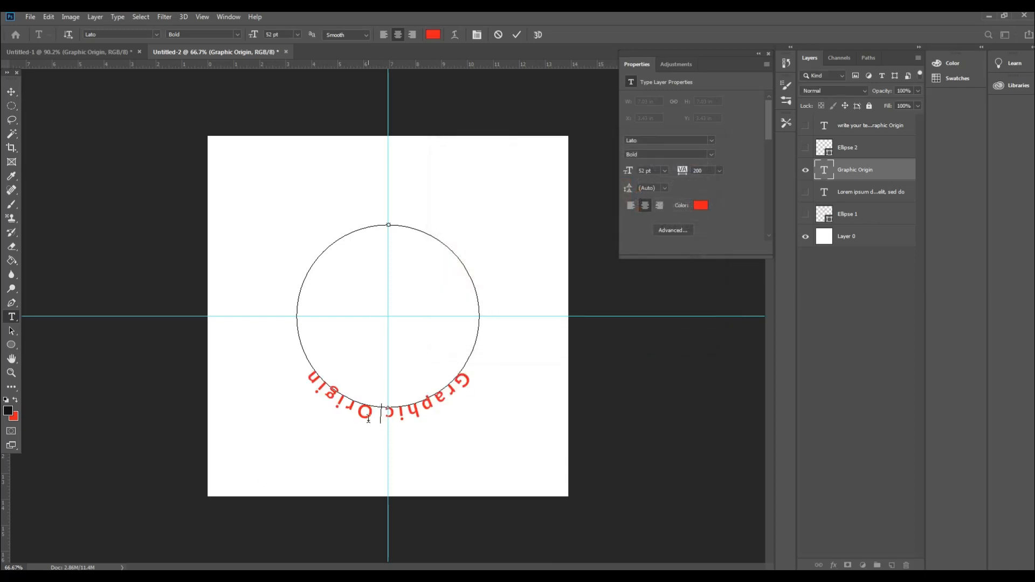
click(16, 94)
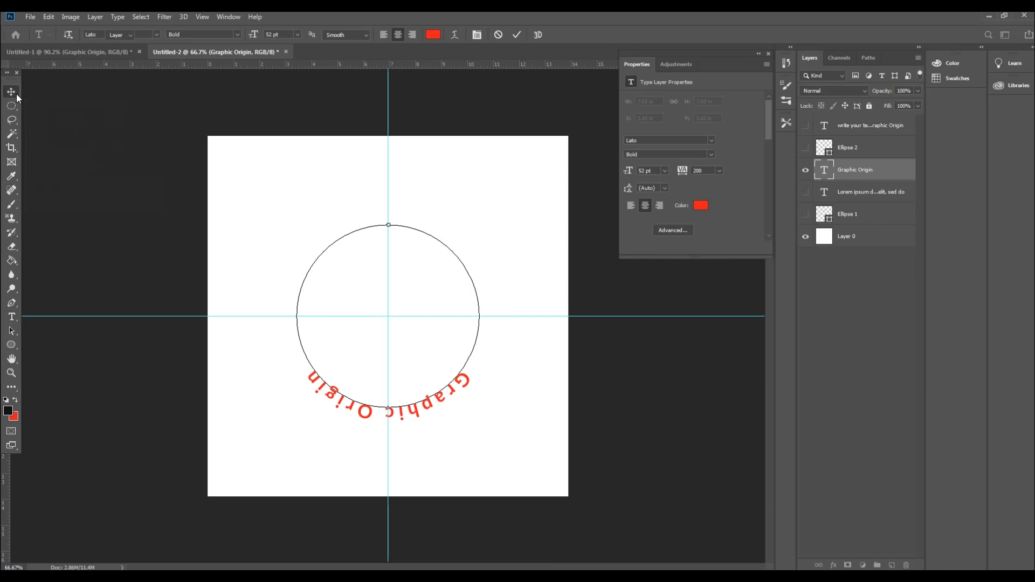
click(12, 317)
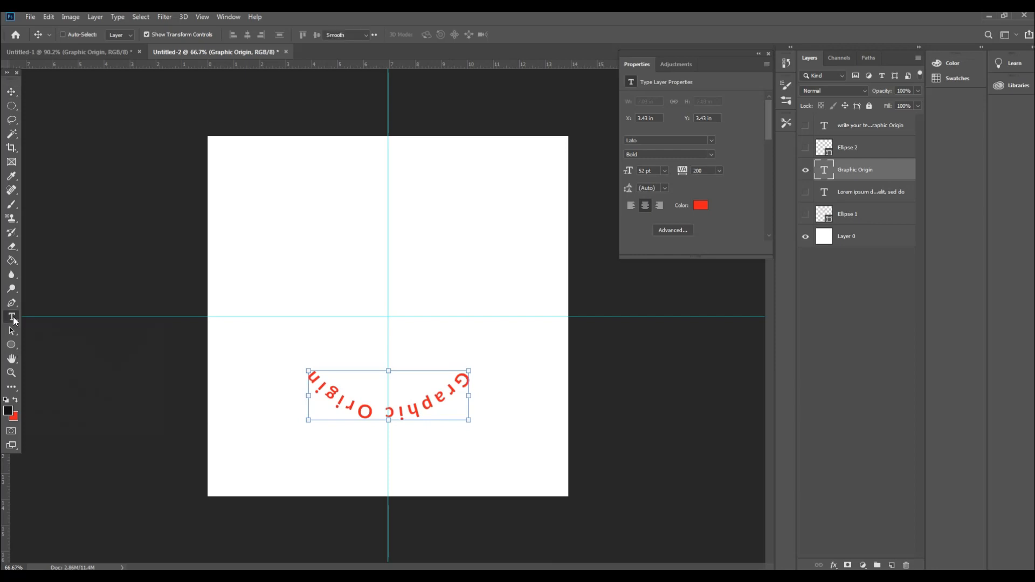
click(420, 407)
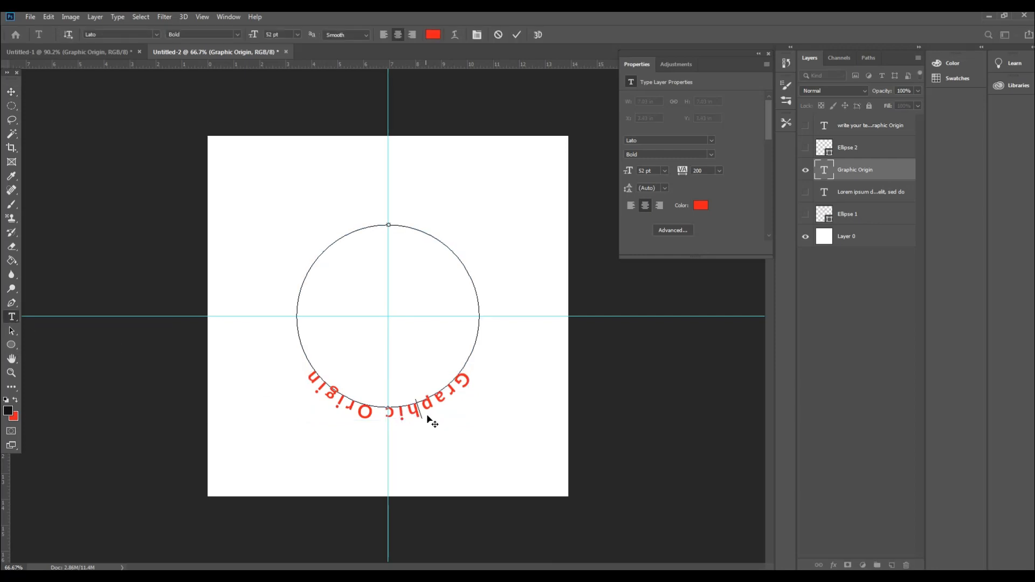
click(12, 93)
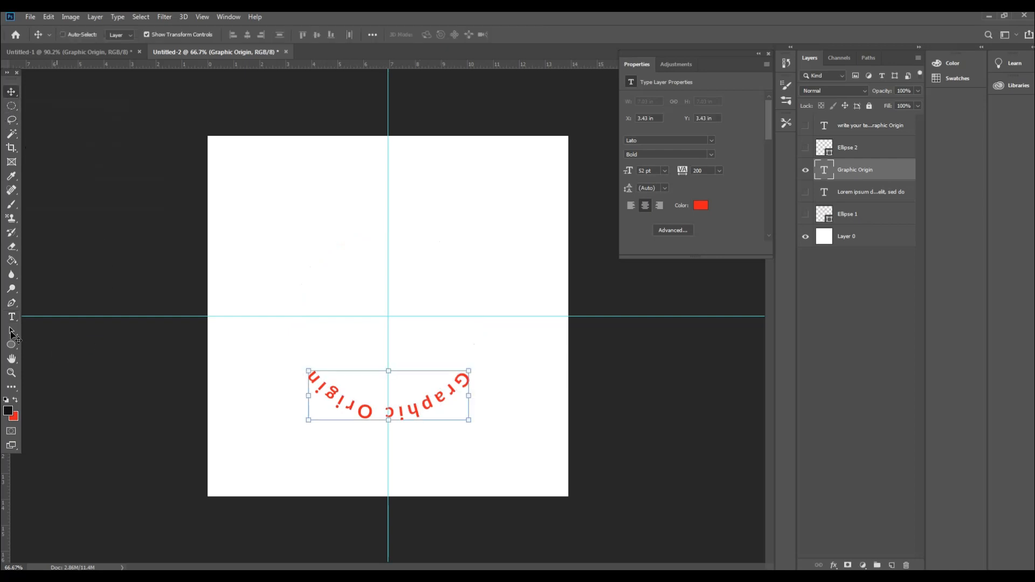
Step: Slide the "Graphic Origin" text to the top of its circular path and flip it to the outside with the Path Selection Tool
click(12, 333)
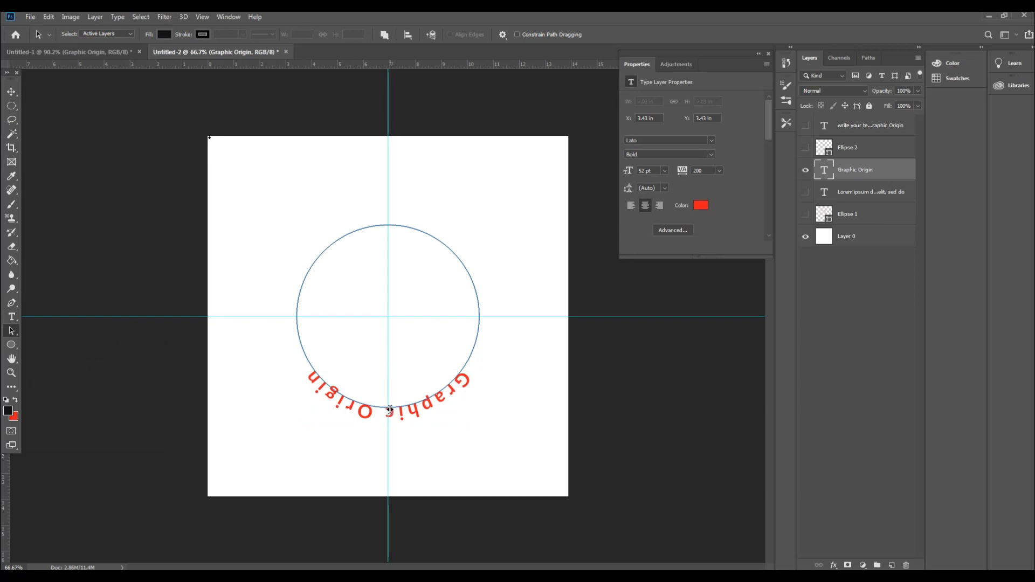
click(390, 409)
mouse_move(384, 226)
mouse_down()
mouse_move(393, 243)
mouse_move(392, 234)
mouse_up()
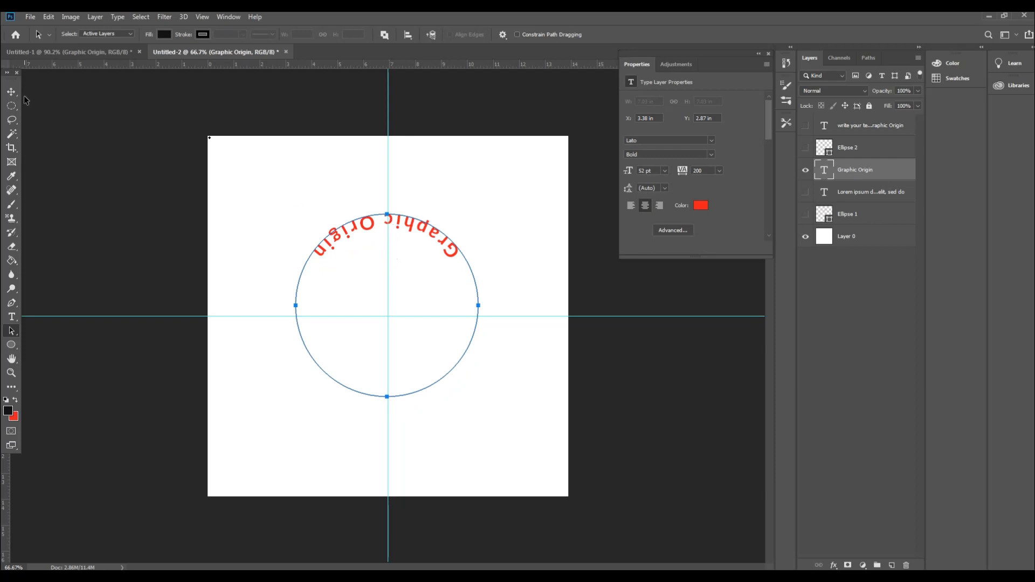
click(10, 333)
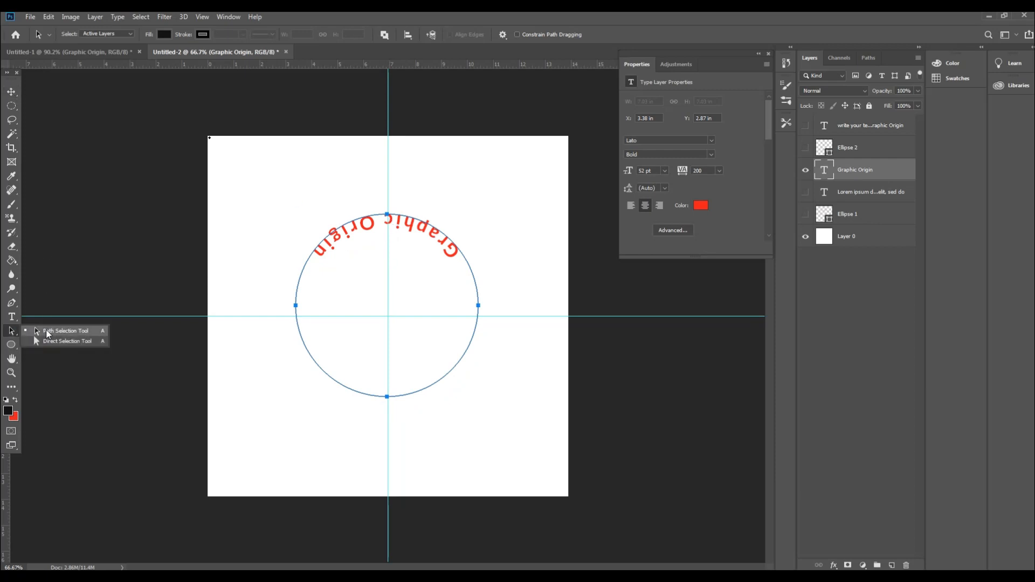
click(54, 341)
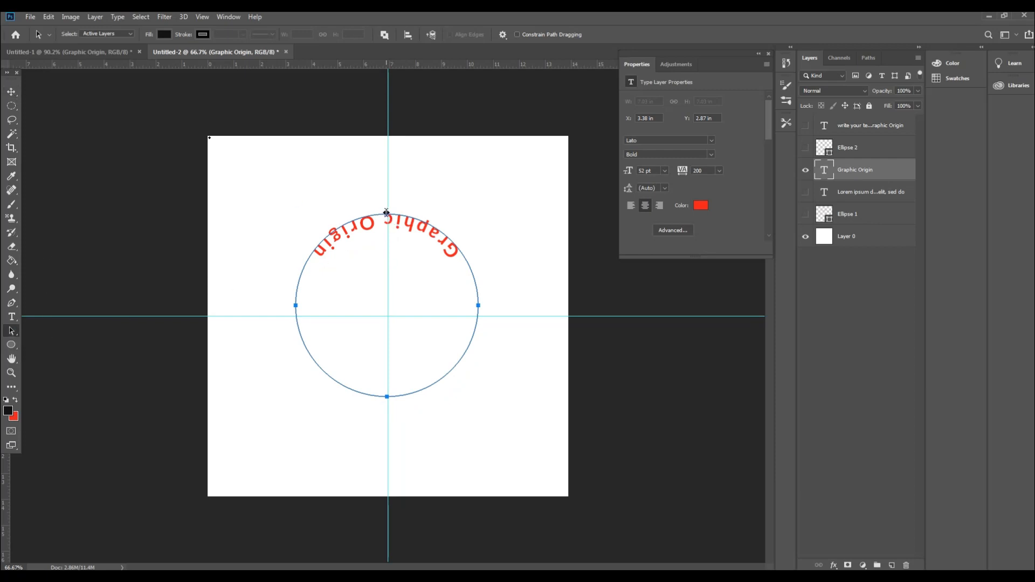
mouse_move(385, 212)
mouse_down()
mouse_move(386, 199)
mouse_move(388, 215)
mouse_up()
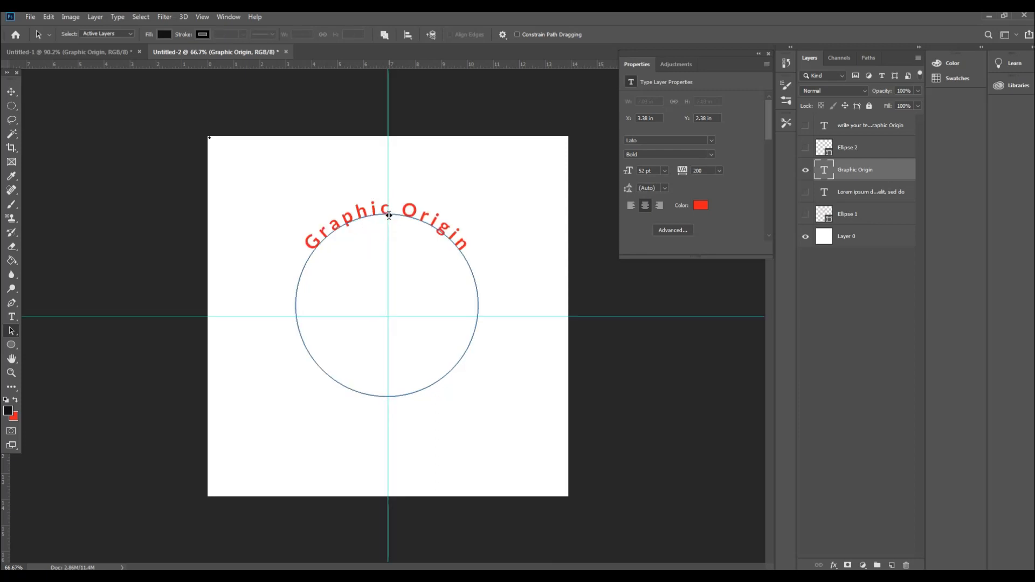
Step: Move the "Graphic Origin" text layer so that it is centred on the vertical guide
click(11, 91)
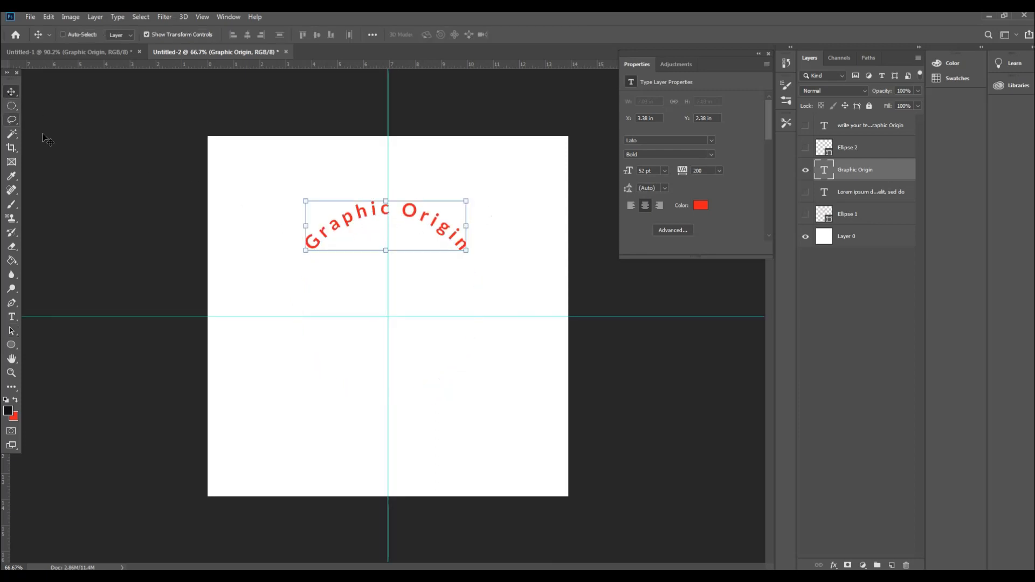
mouse_move(350, 225)
mouse_down()
mouse_move(353, 208)
mouse_move(352, 230)
mouse_up()
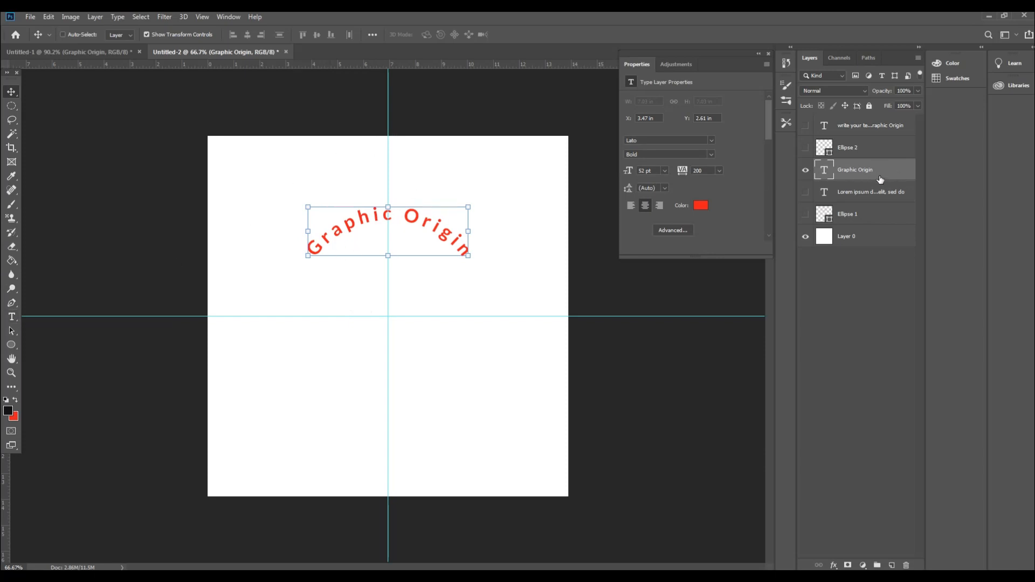
Step: Duplicate the "Graphic Origin" text layer and hide the original
key(ctrl+j)
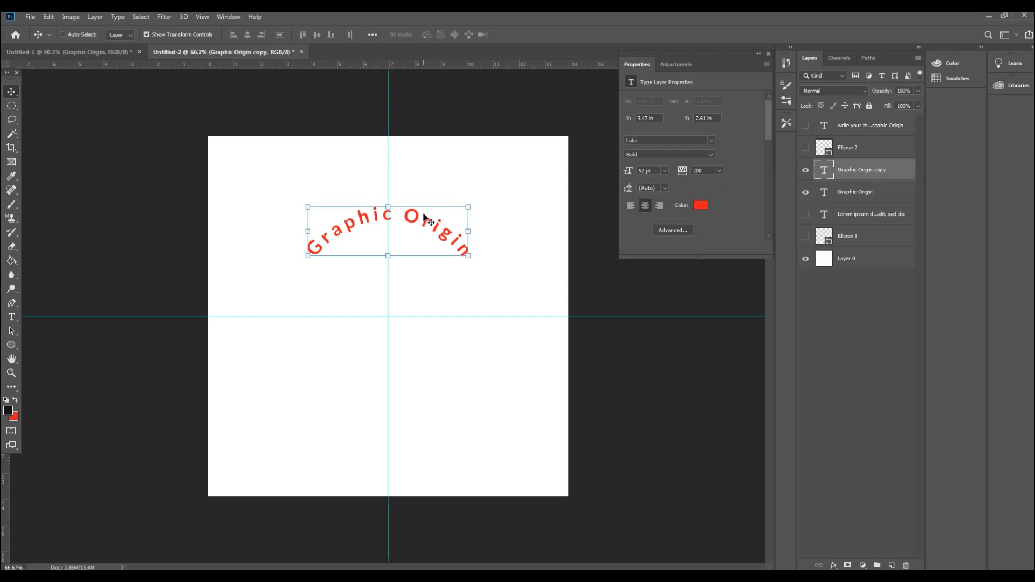
mouse_move(423, 230)
mouse_down()
mouse_move(423, 291)
mouse_move(412, 217)
mouse_up()
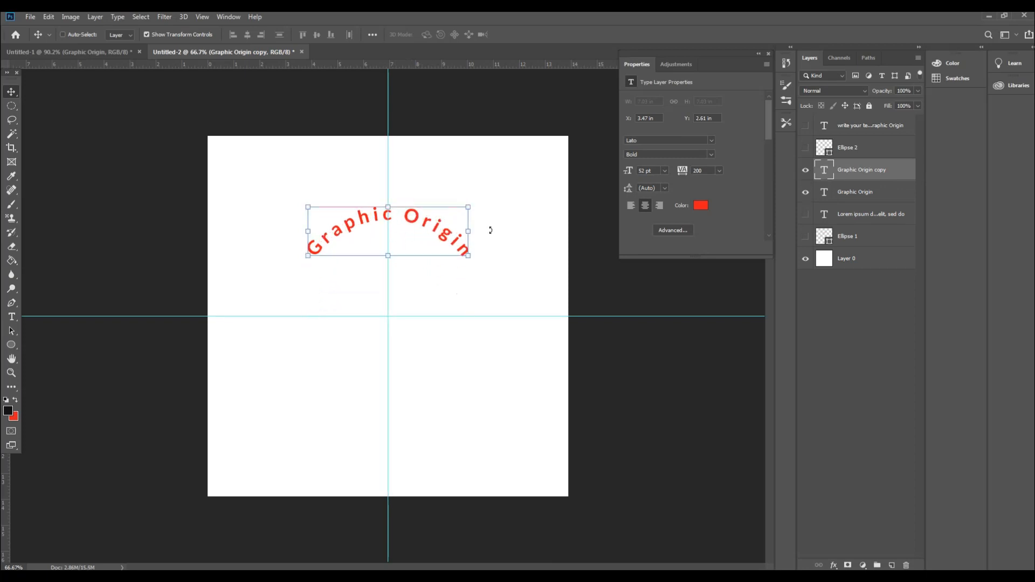
click(807, 193)
Step: Slide the duplicate text to the inside bottom of the circle with the Path Selection Tool and show the original text layer again
click(13, 331)
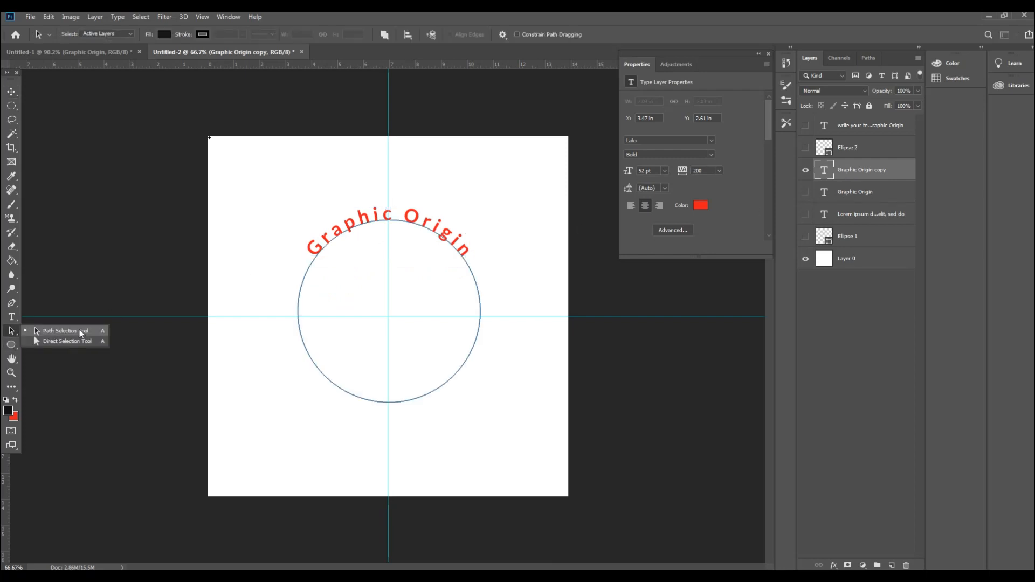
mouse_move(389, 218)
mouse_down()
mouse_move(361, 230)
mouse_move(302, 304)
mouse_move(389, 402)
mouse_up()
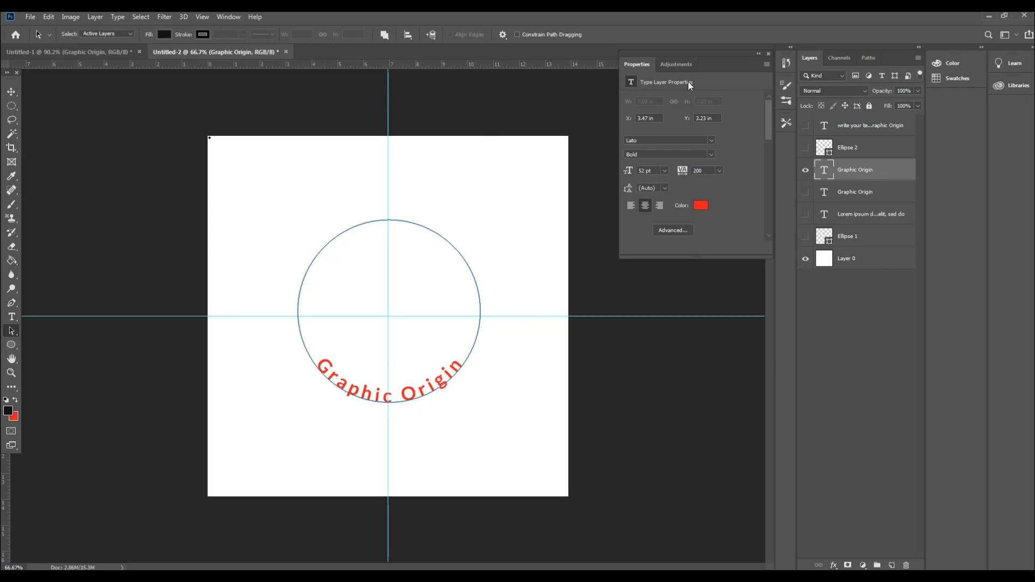
click(805, 193)
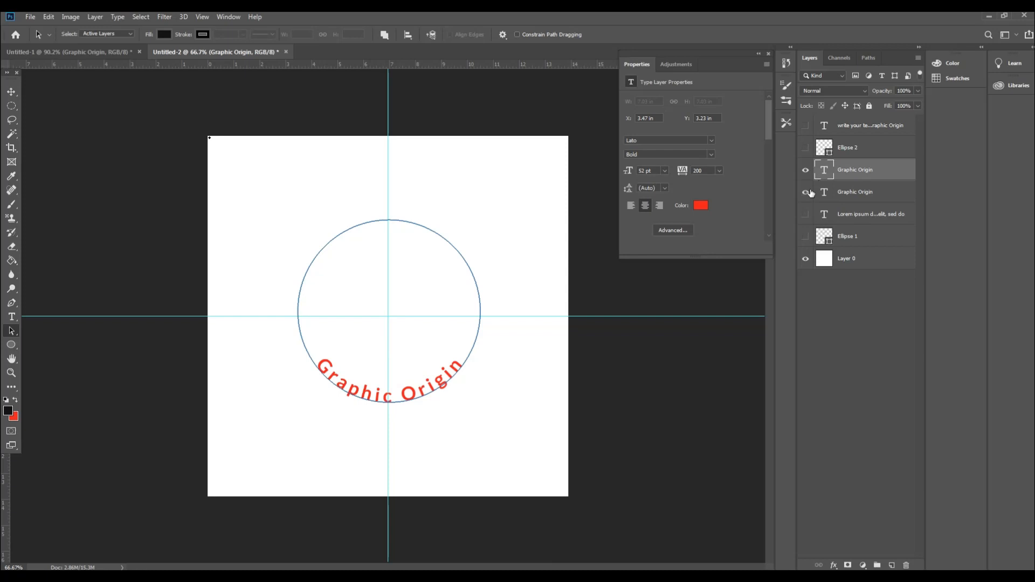
Step: Select all of the text at the circle's bottom and set its color to near-black 030303
click(841, 193)
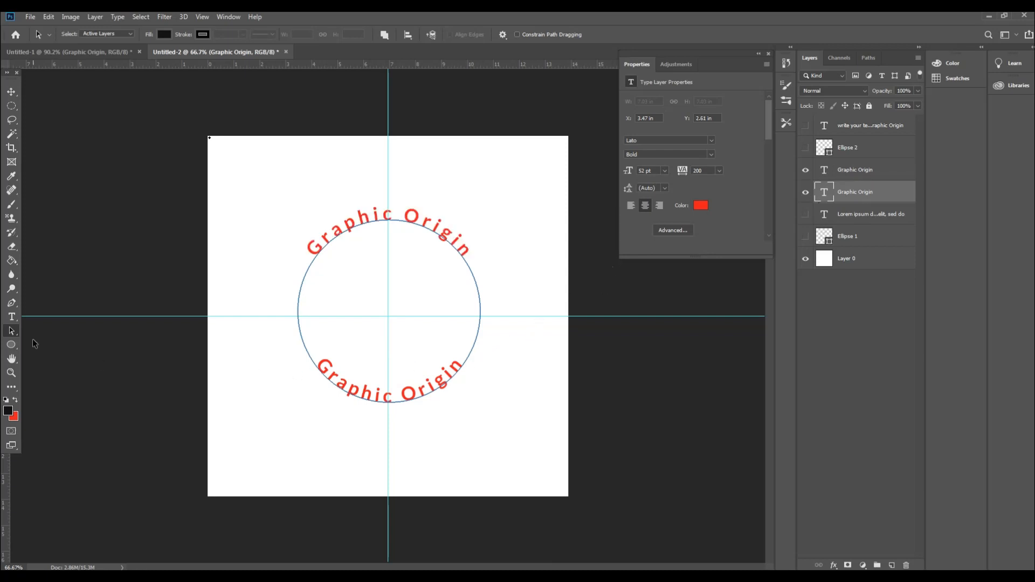
right_click(11, 333)
right_click(11, 318)
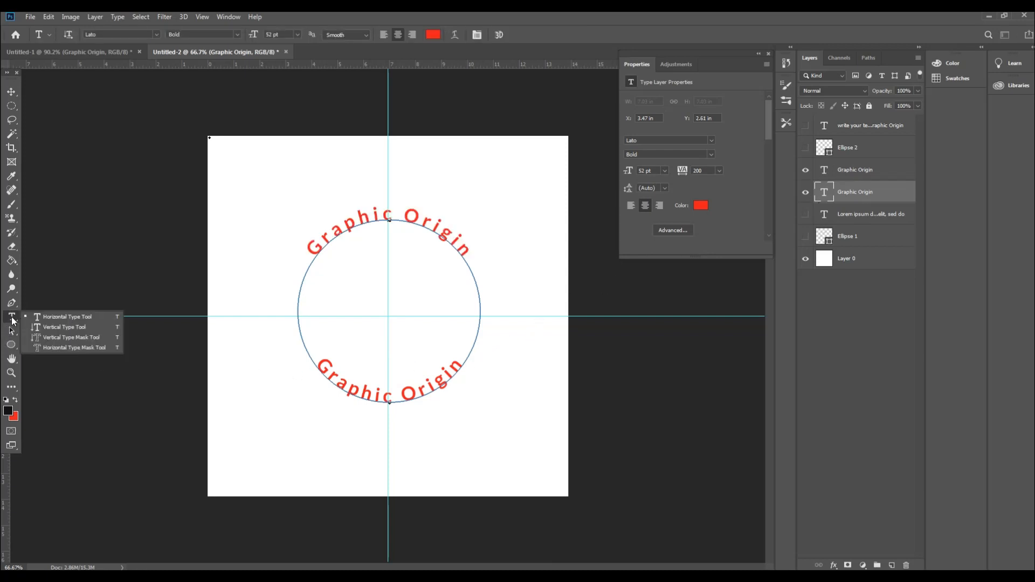
click(46, 318)
click(462, 366)
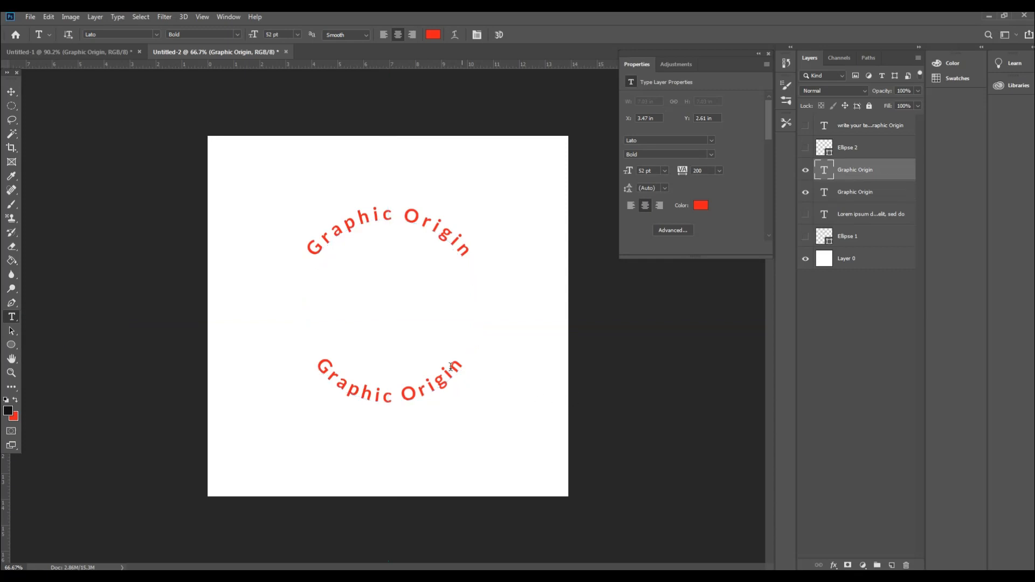
drag(368, 379, 396, 391)
drag(318, 361, 488, 365)
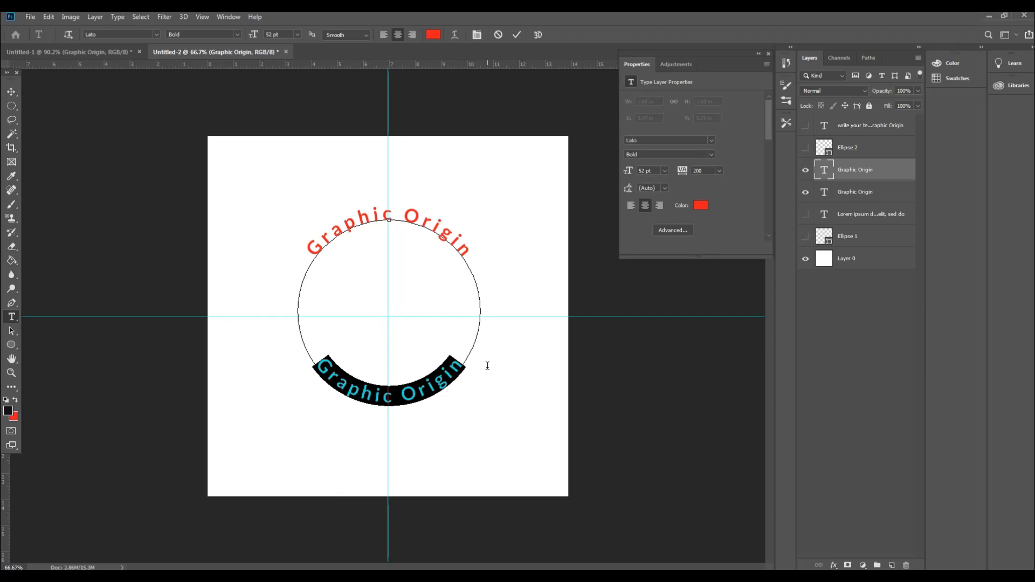
click(700, 206)
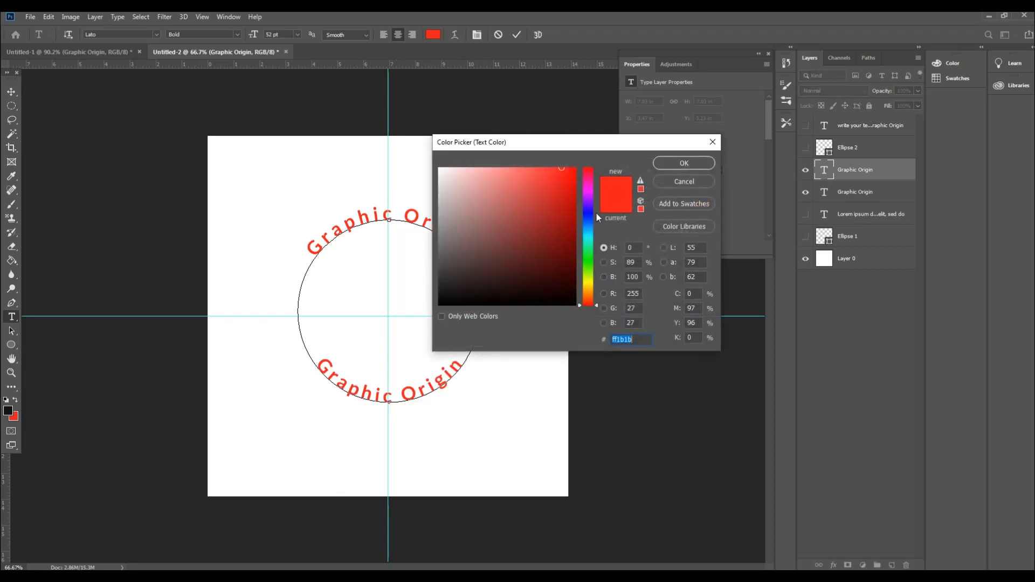
click(439, 303)
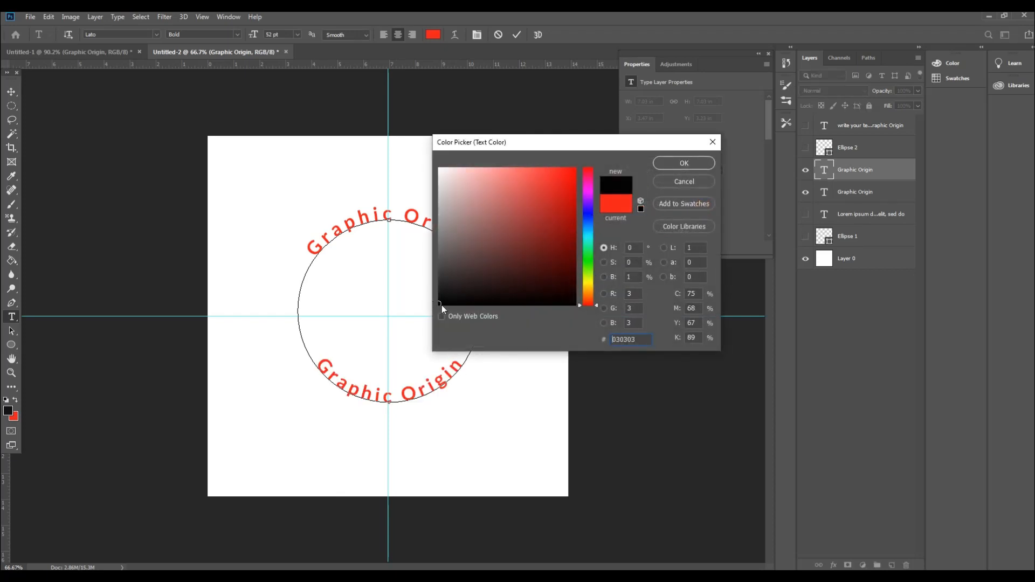
click(678, 164)
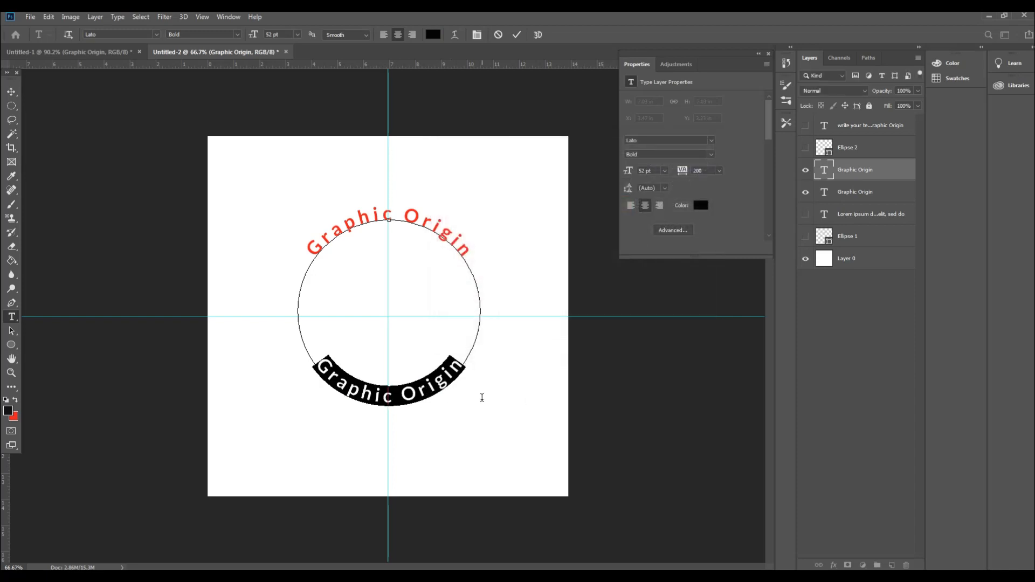
Step: Replace the bottom text with "INSIDE THE CIRCLE" and commit the edit
text(INSI)
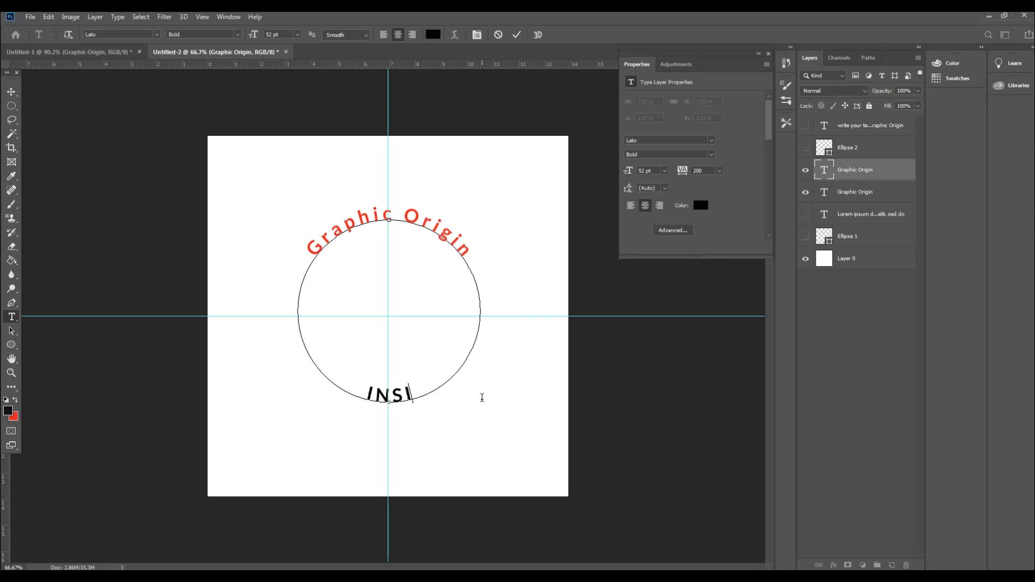
text(DE THE)
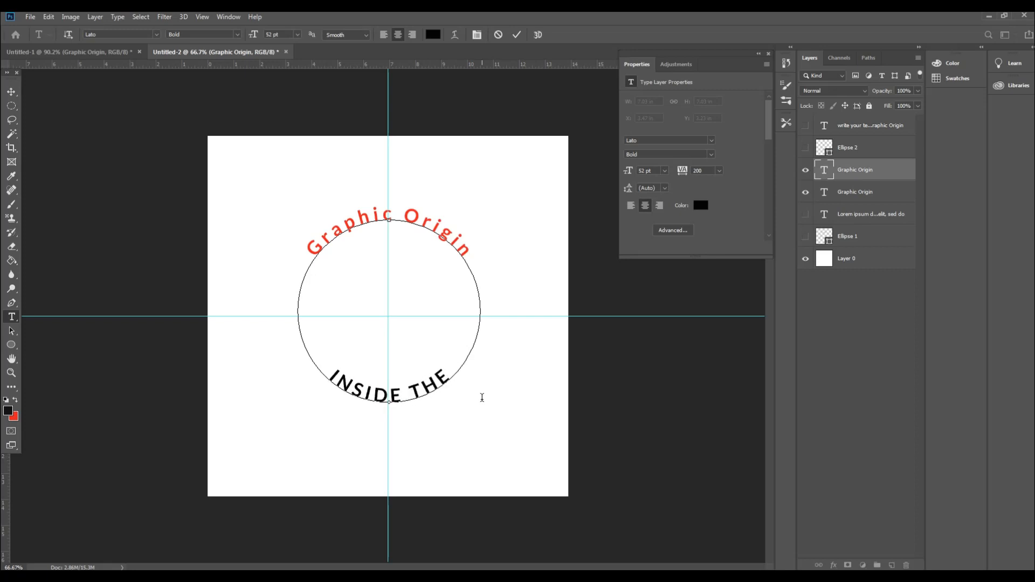
text( CIRCLE)
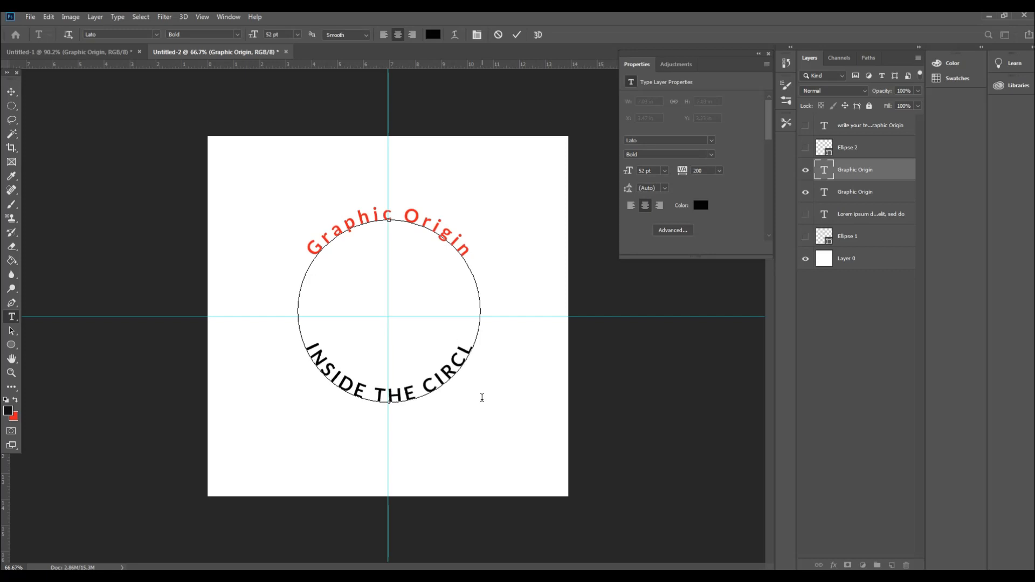
click(11, 93)
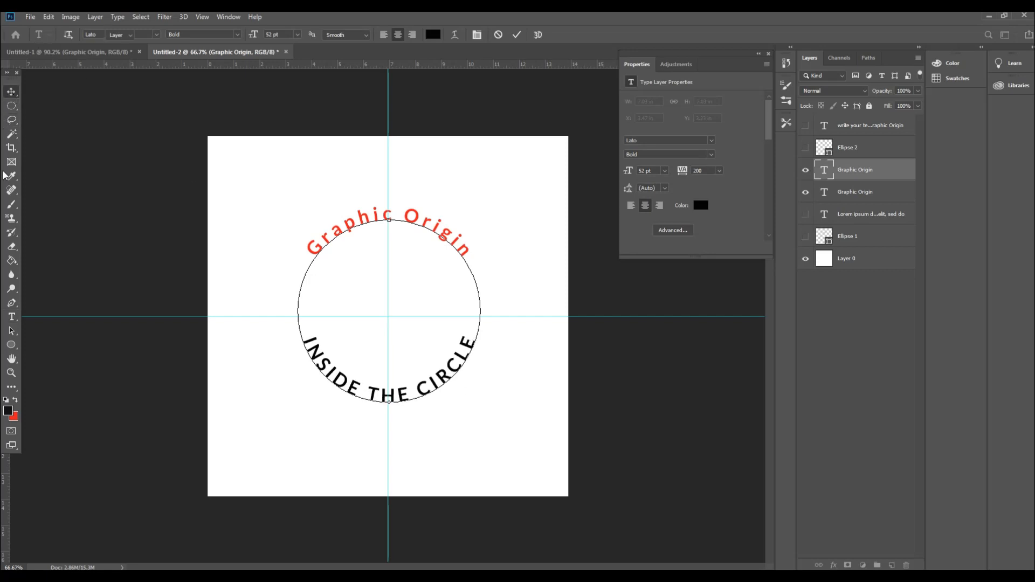
Step: Replace the red "Graphic Origin" text along the circle's top with "OUTSIDE THE CIRCLE" and commit the edit
click(12, 316)
click(350, 223)
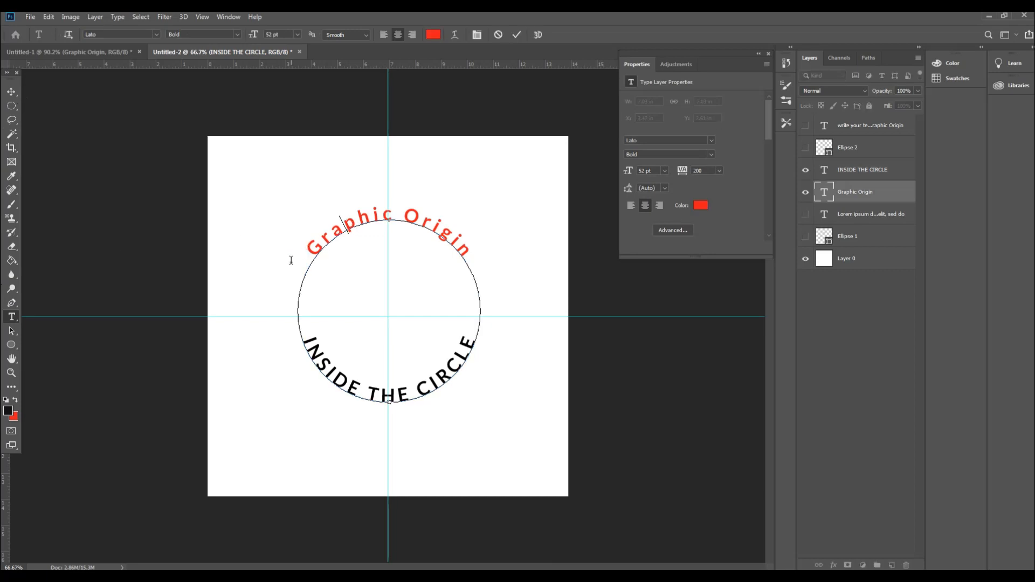
drag(307, 252, 461, 253)
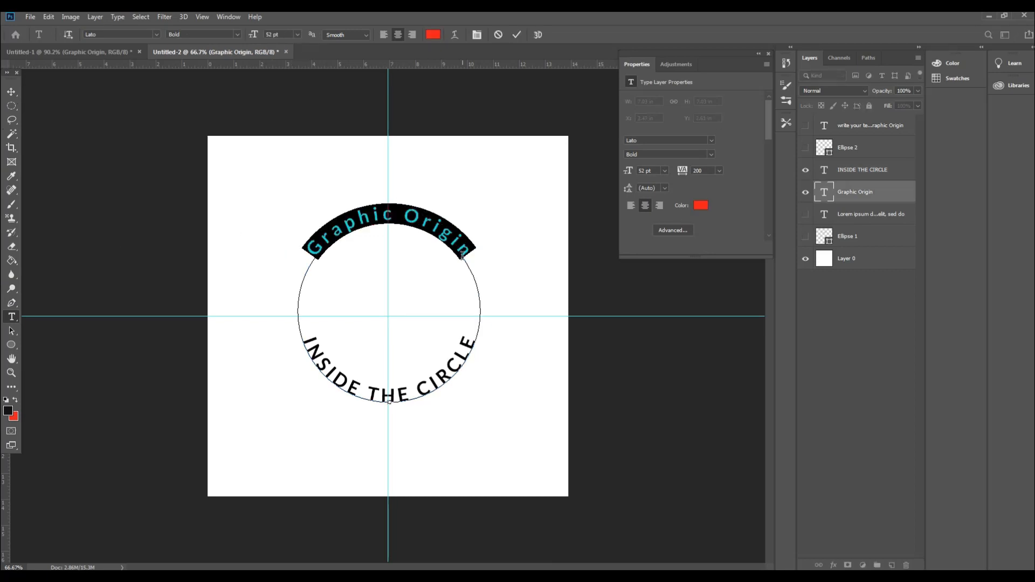
text(OUT)
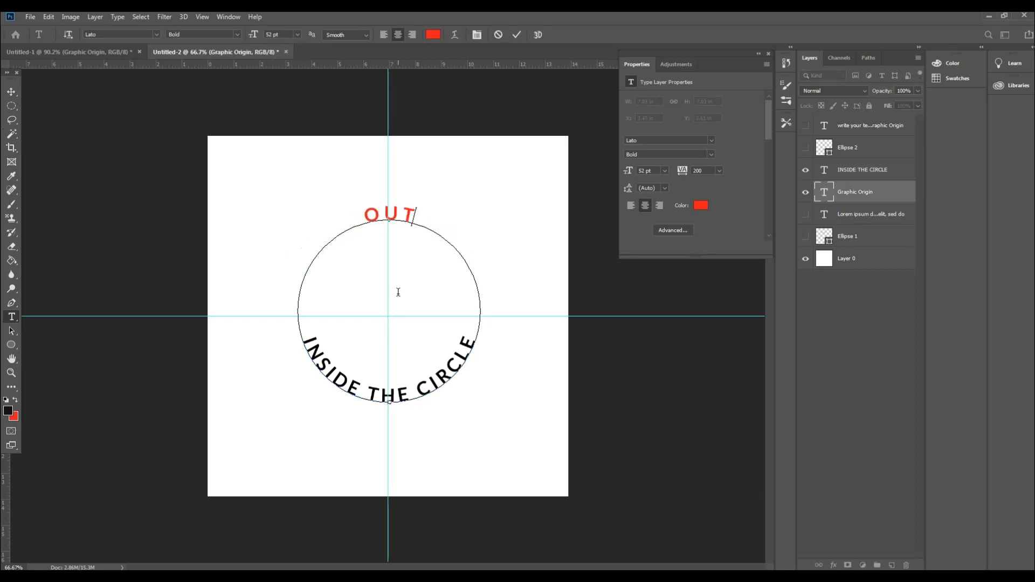
text(SIDE)
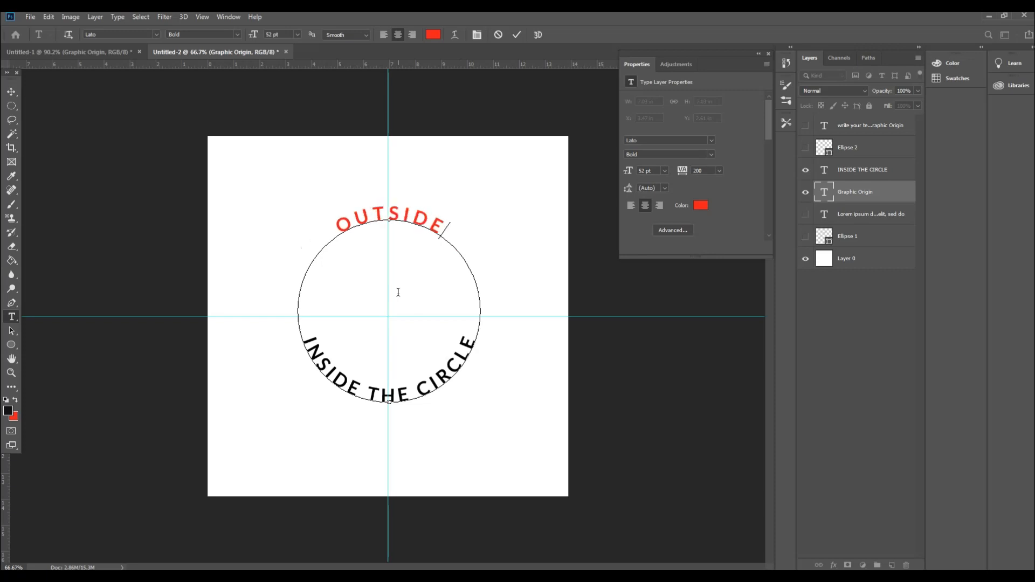
text( THE CIRCLE)
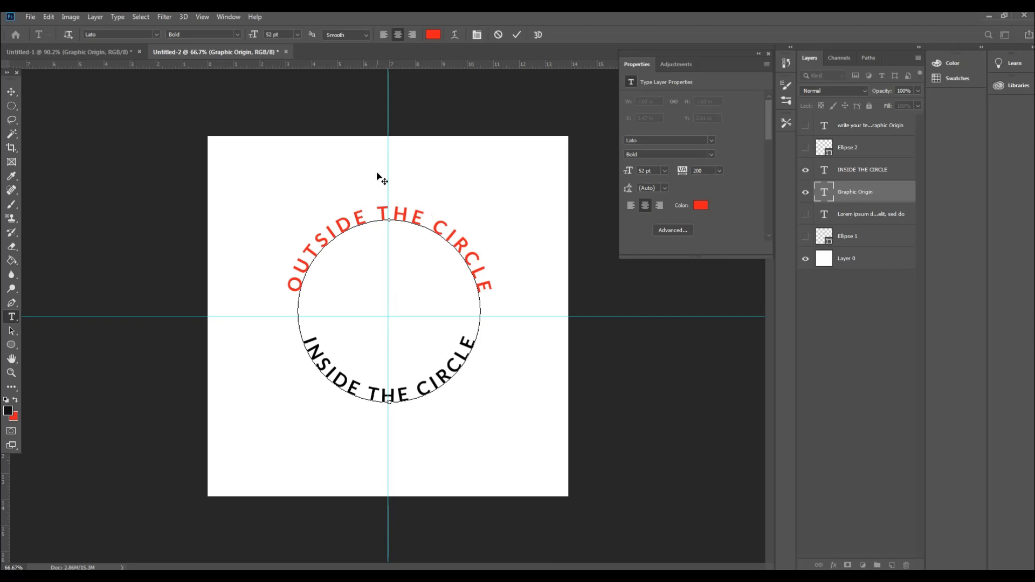
click(11, 92)
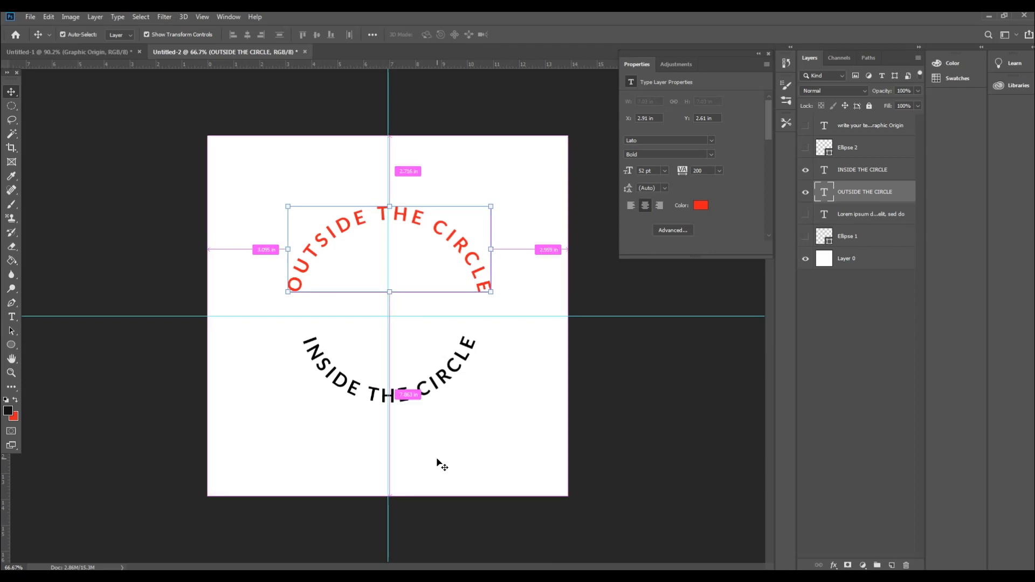
Step: Hide the guides, fit the whole canvas to the screen and return to the Move Tool
key(ctrl+semicolon)
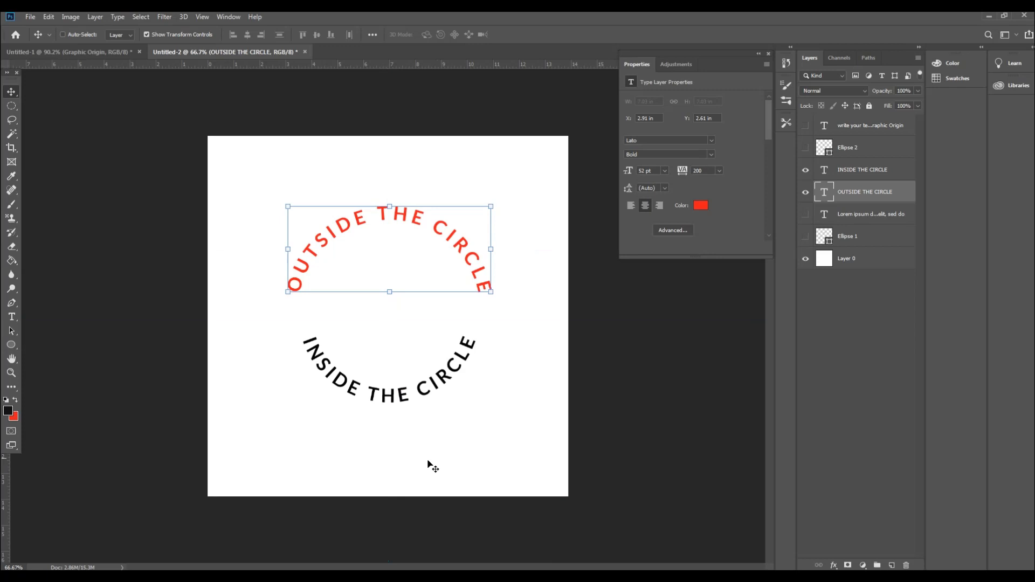
click(11, 372)
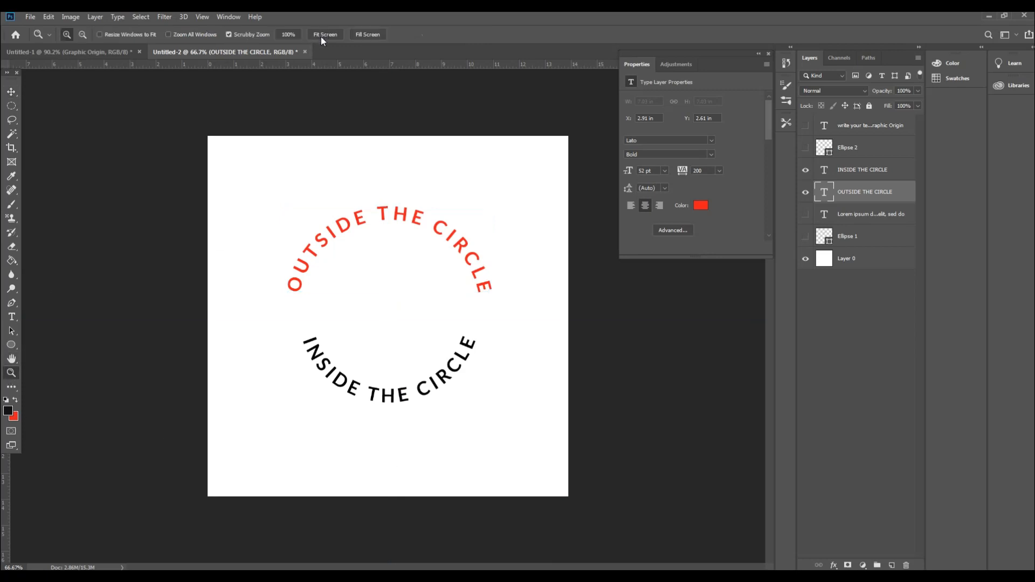
click(322, 36)
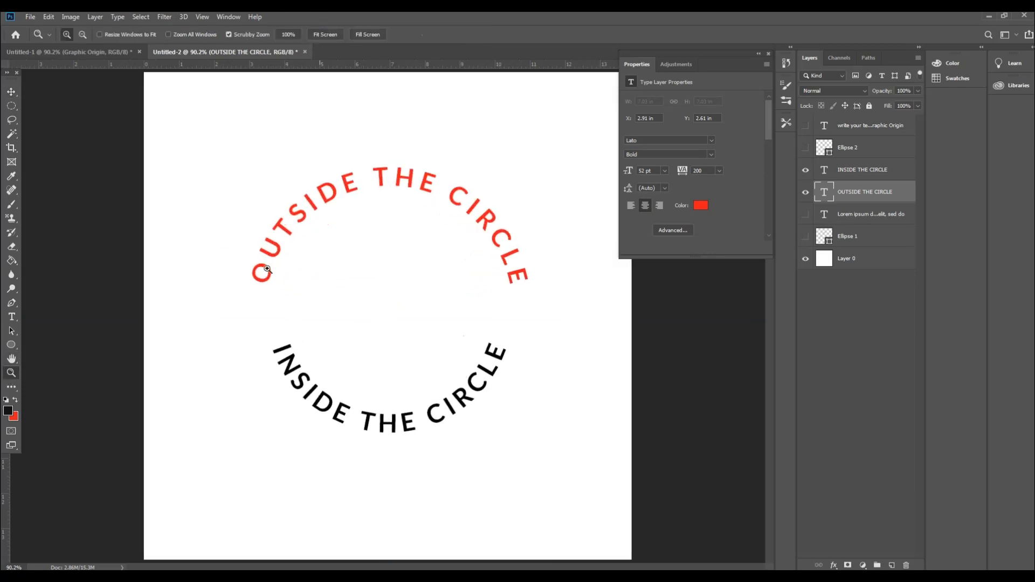
click(12, 92)
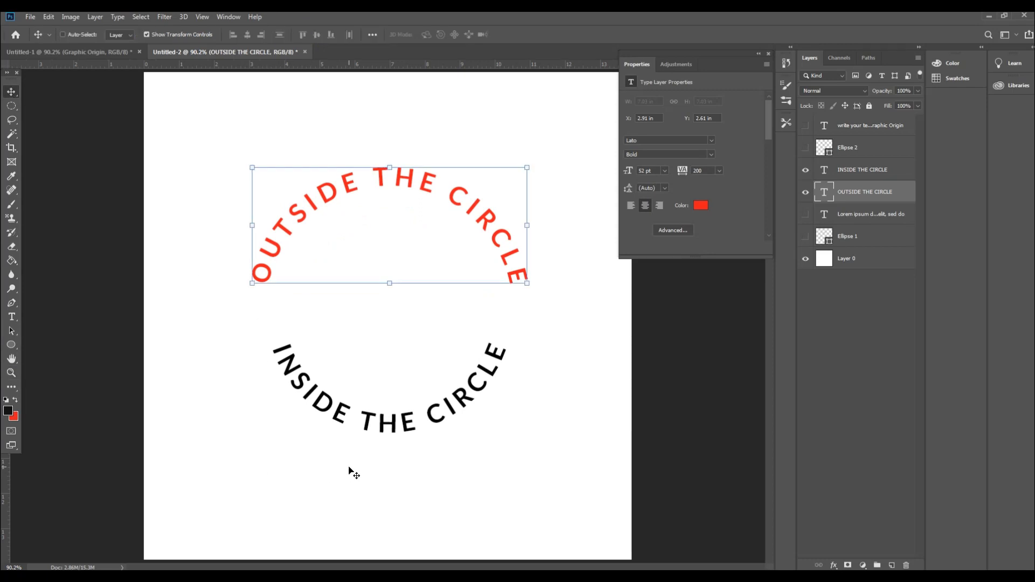
click(259, 577)
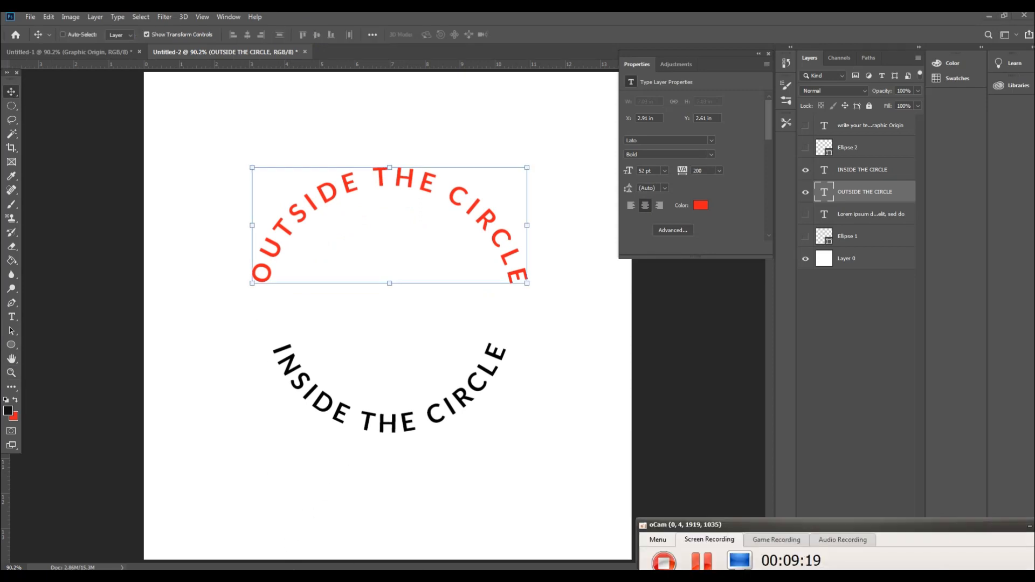